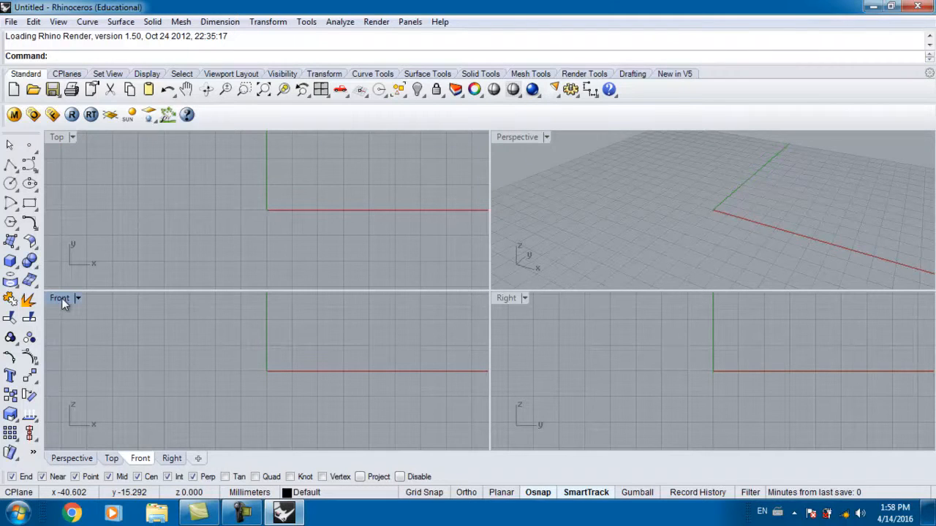
# - Make each of the four viewports active in turn and maximize the Perspective viewport
pyautogui.click(629, 364)
pyautogui.click(617, 207)
pyautogui.click(424, 197)
pyautogui.click(607, 188)
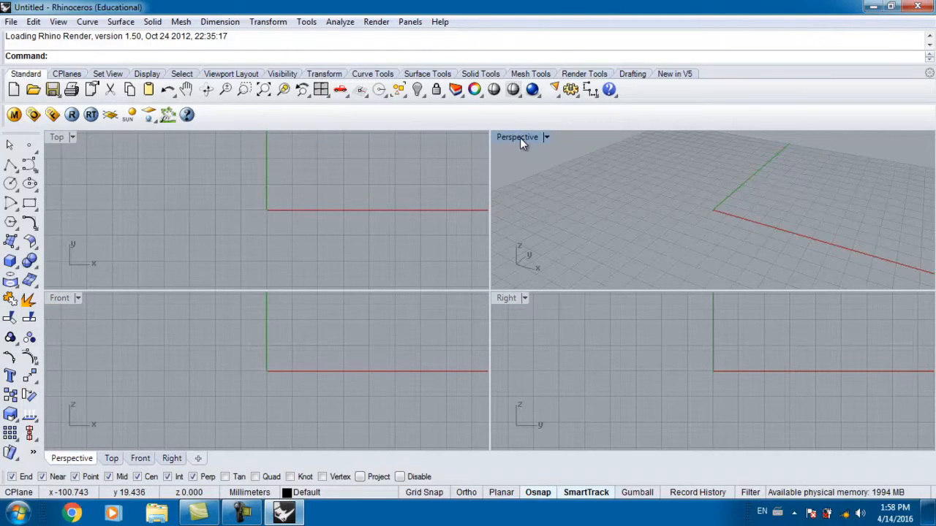
pyautogui.doubleClick(520, 137)
pyautogui.moveTo(503, 290)
pyautogui.mouseDown(button='right')
pyautogui.moveTo(492, 278)
pyautogui.moveTo(537, 280)
pyautogui.moveTo(502, 268)
pyautogui.moveTo(539, 282)
pyautogui.moveTo(533, 239)
pyautogui.moveTo(547, 275)
pyautogui.moveTo(490, 273)
pyautogui.moveTo(489, 281)
pyautogui.mouseUp(button='right')
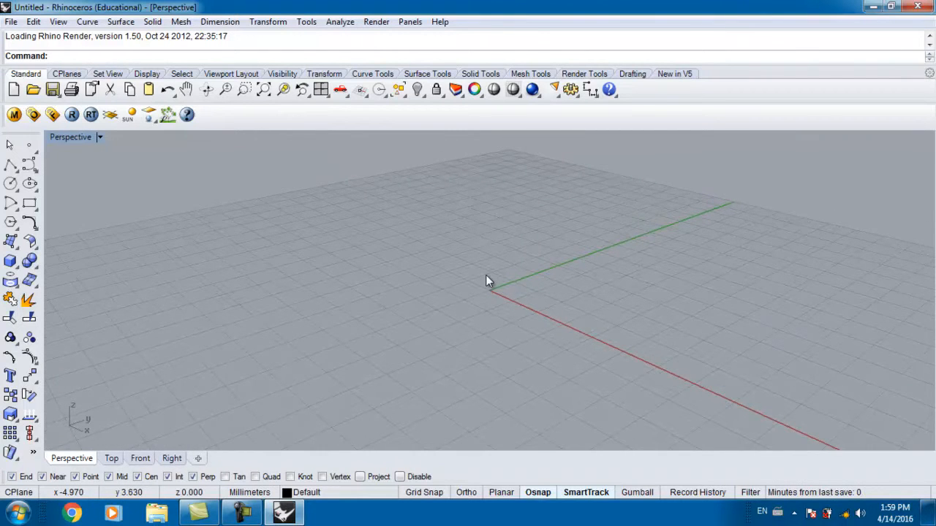
pyautogui.moveTo(397, 286); pyautogui.dragTo(510, 265, button='right')
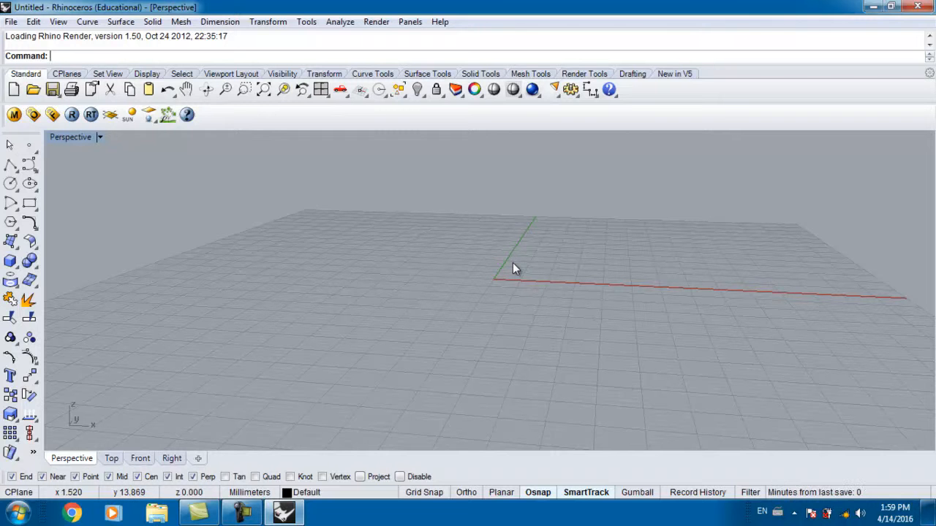
pyautogui.scroll(3, 512, 270)
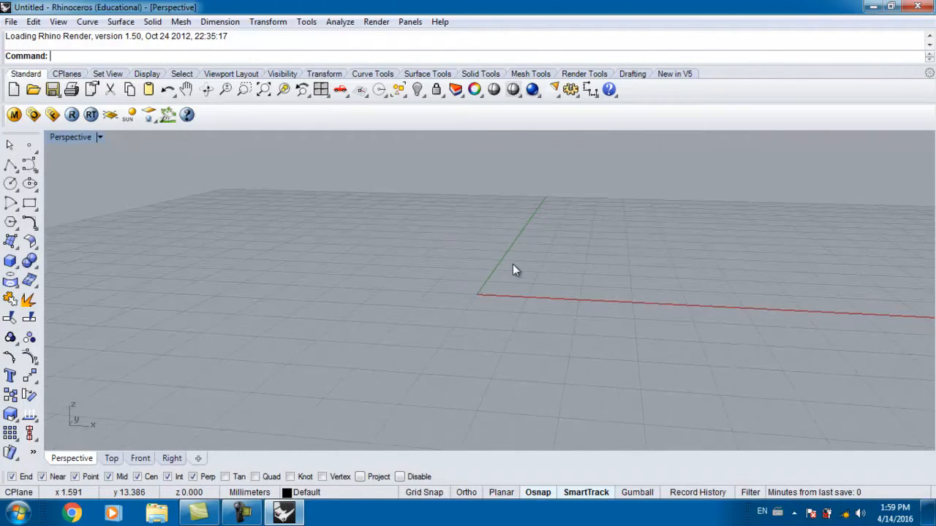
pyautogui.scroll(-3, 514, 271)
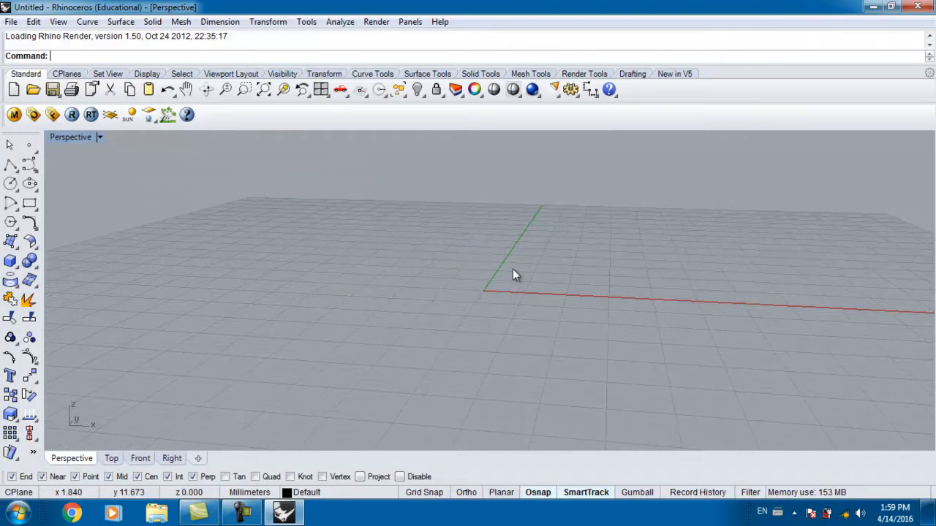
pyautogui.keyDown('shift'); pyautogui.moveTo(534, 244); pyautogui.dragTo(468, 288, button='right'); pyautogui.keyUp('shift')
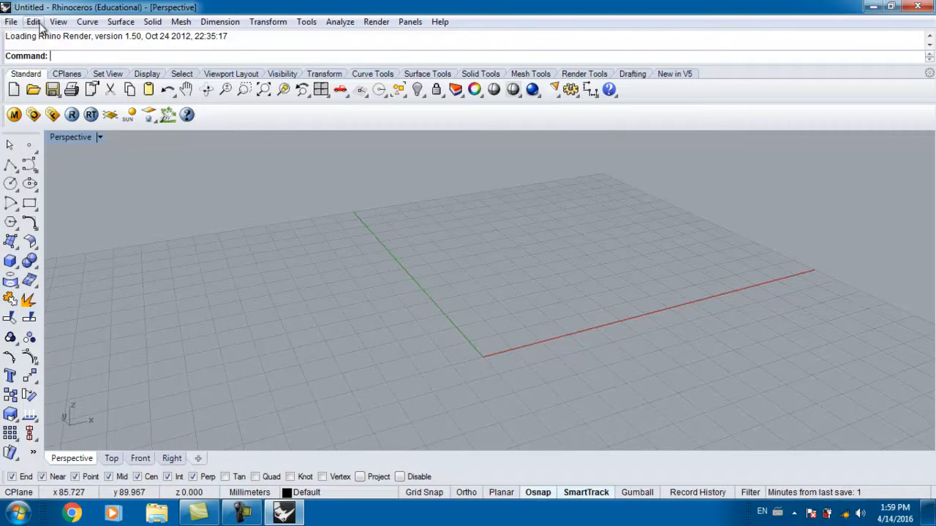
pyautogui.click(11, 24)
pyautogui.click(235, 54)
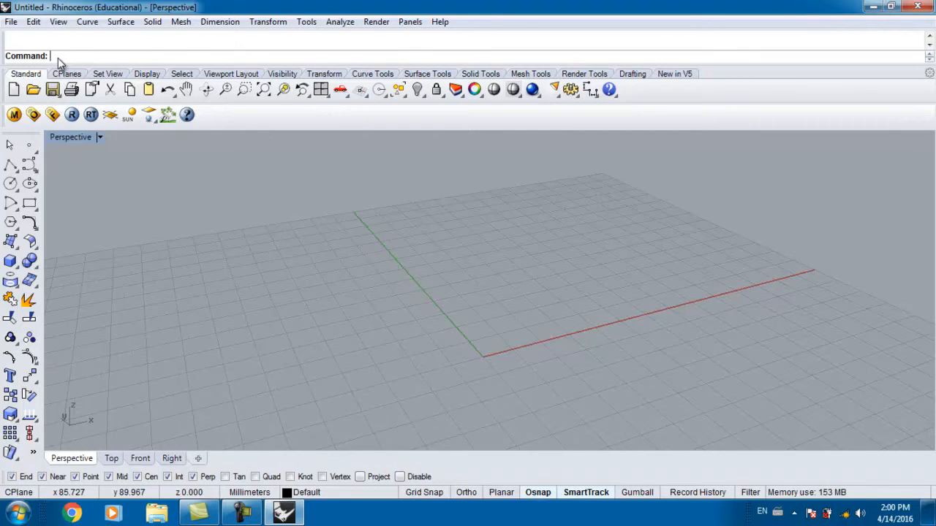
# - Draw a freehand line across the green y-axis in the Perspective view with the Line command
pyautogui.write('line')
pyautogui.press('Return')
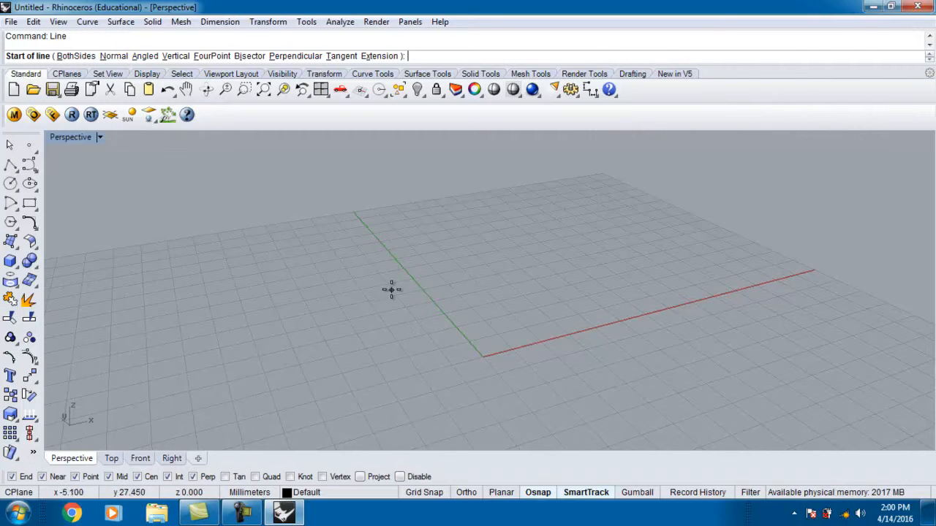
pyautogui.moveTo(412, 288); pyautogui.dragTo(495, 275, button='right')
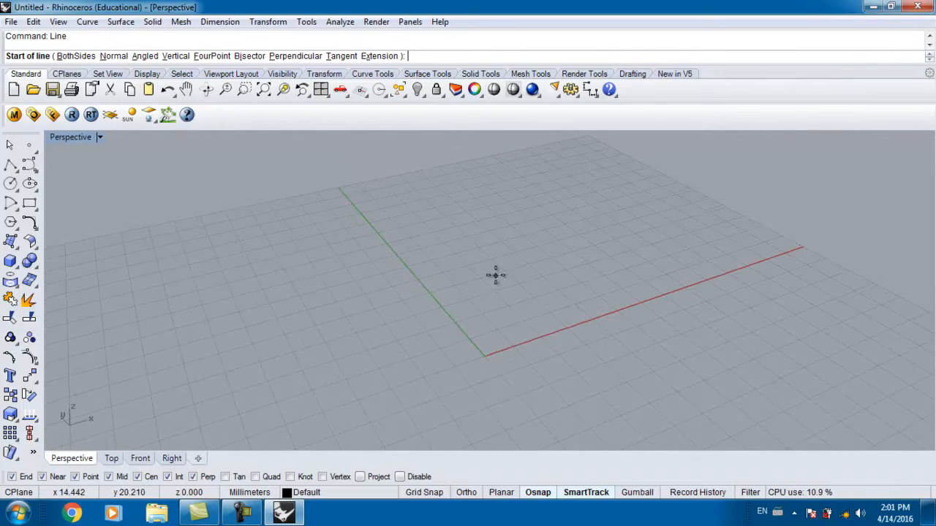
pyautogui.click(564, 244)
pyautogui.click(334, 325)
pyautogui.moveTo(520, 285); pyautogui.dragTo(509, 281, button='right')
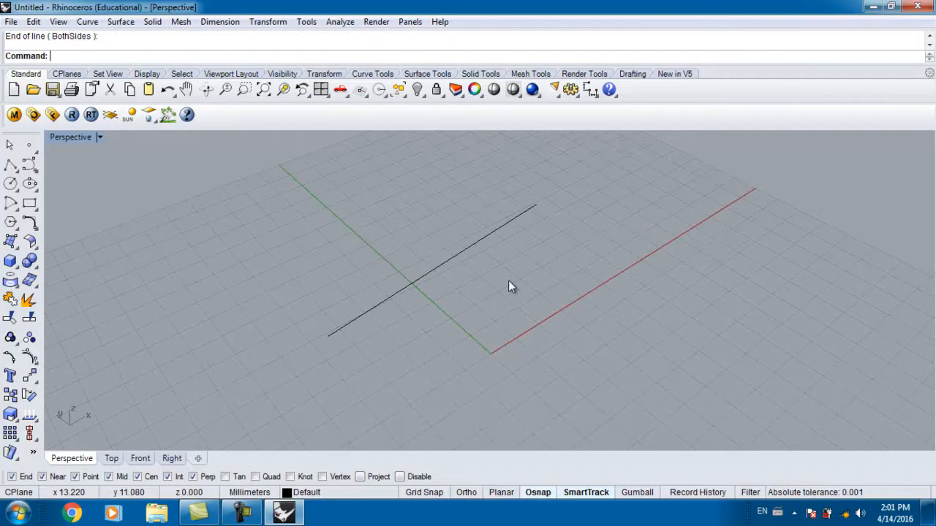
# - Move the line off the green y-axis toward the red x-axis and deselect it
pyautogui.moveTo(448, 253); pyautogui.dragTo(584, 233)
pyautogui.click(515, 299)
pyautogui.moveTo(515, 298); pyautogui.dragTo(496, 297, button='right')
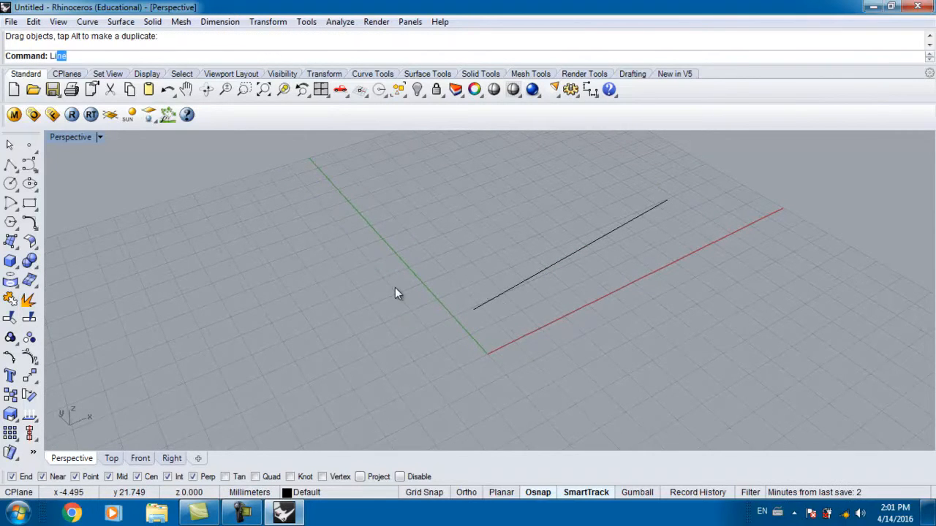
# - Draw a second line outward from its midpoint with the BothSides option, on the negative-x side of the green y-axis
pyautogui.press('Return')
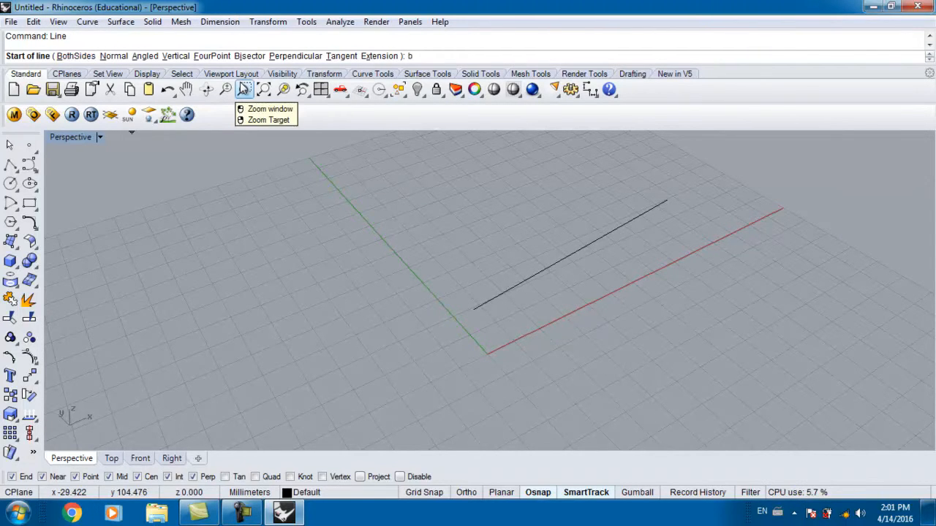
pyautogui.press('Return')
pyautogui.click(346, 303)
pyautogui.click(265, 223)
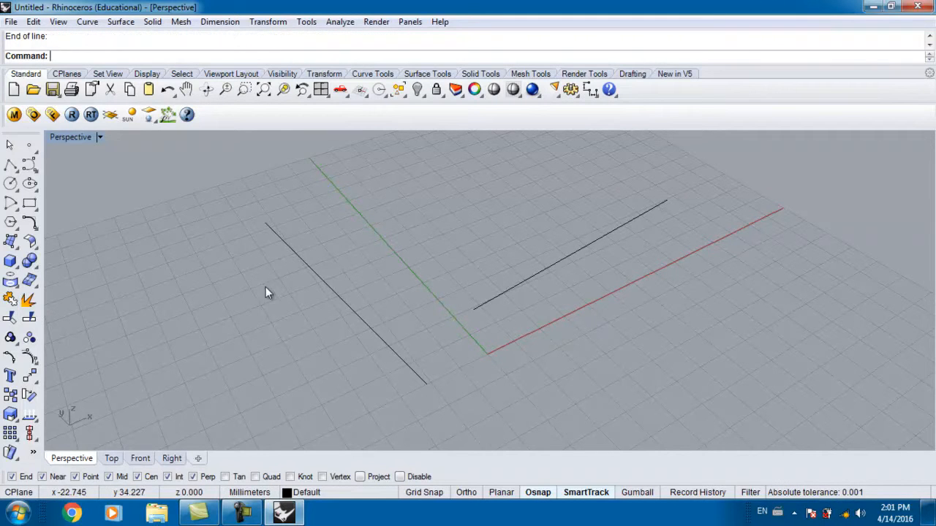
# - Draw a third line with the BothSides option, placing its midpoint between the two existing lines
pyautogui.press('Return')
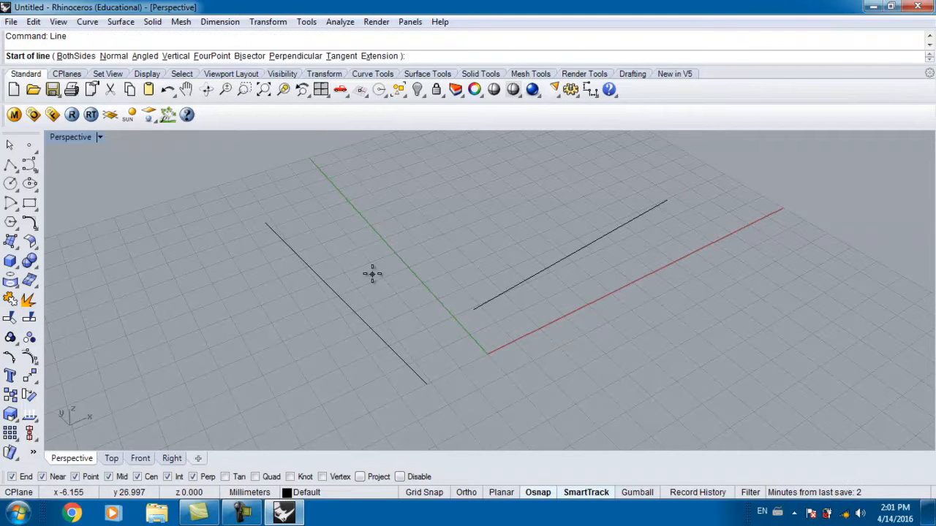
pyautogui.click(73, 57)
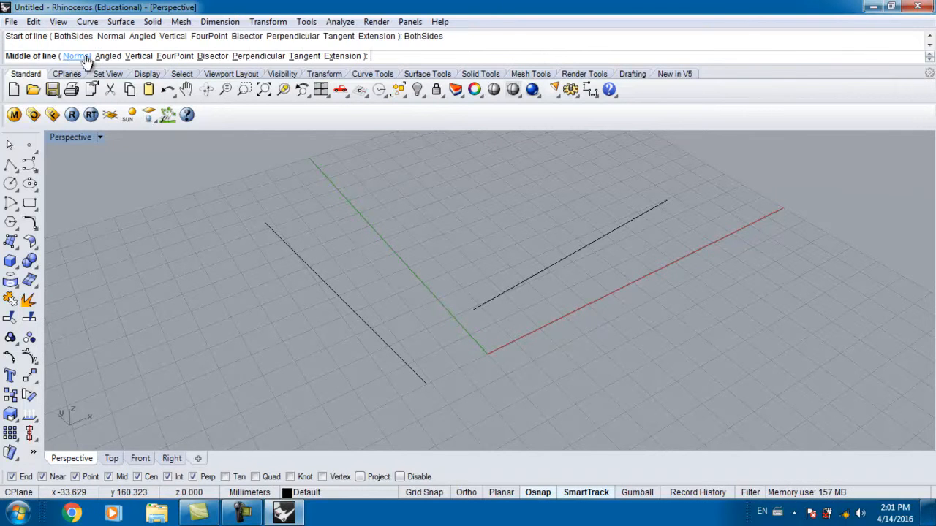
pyautogui.click(443, 252)
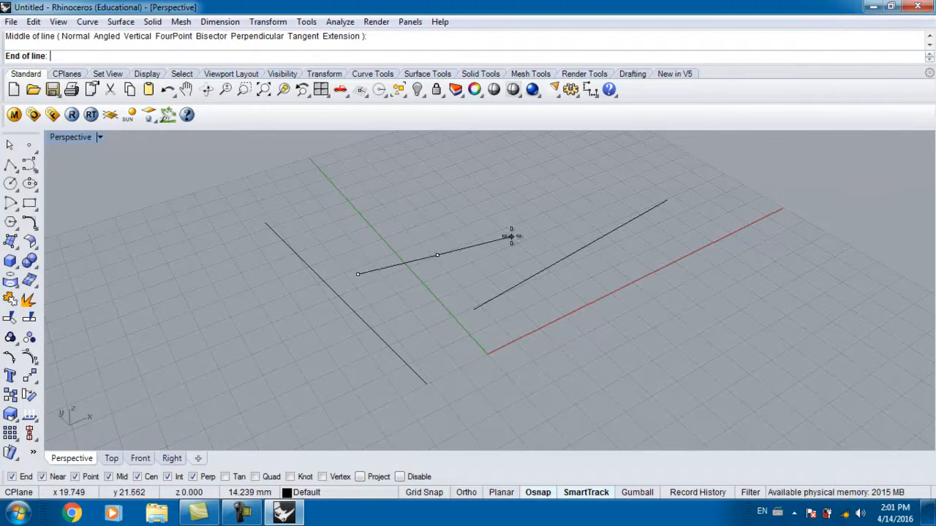
pyautogui.click(559, 291)
# - Move the third line so it starts on the green y-axis and crosses the first line, and deselect it
pyautogui.moveTo(407, 263); pyautogui.dragTo(483, 259, button='right')
pyautogui.moveTo(484, 258); pyautogui.dragTo(487, 272)
pyautogui.click(471, 293)
pyautogui.moveTo(471, 293); pyautogui.dragTo(433, 300, button='right')
pyautogui.moveTo(450, 281); pyautogui.dragTo(479, 269)
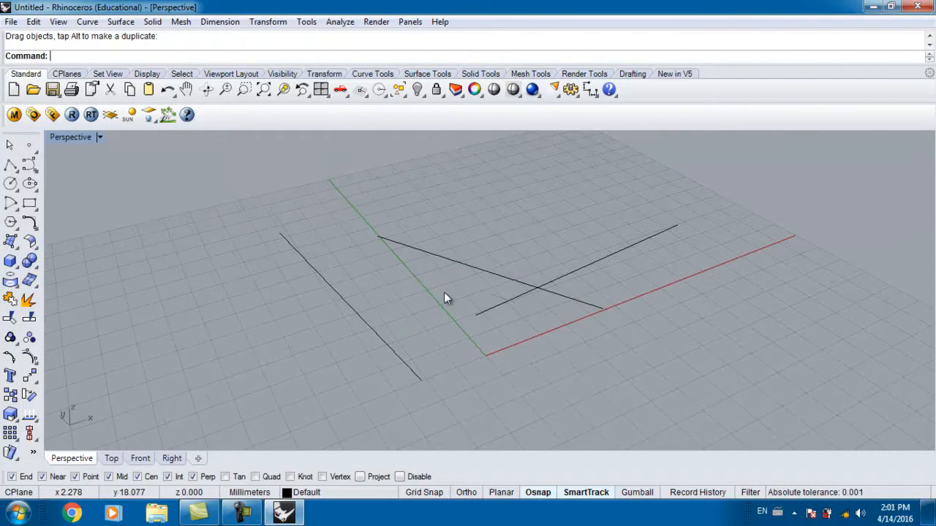
pyautogui.click(443, 292)
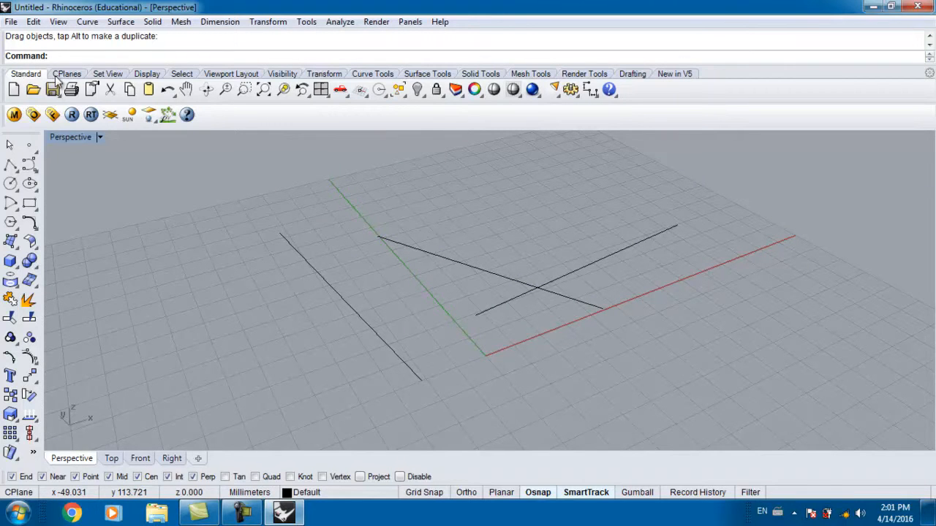
# - Look through the tool sets from Set View to Solid Tools and return to the Standard set
pyautogui.click(104, 76)
pyautogui.click(149, 76)
pyautogui.click(179, 76)
pyautogui.click(254, 76)
pyautogui.click(183, 76)
pyautogui.click(149, 76)
pyautogui.click(108, 76)
pyautogui.click(149, 76)
pyautogui.click(183, 76)
pyautogui.click(229, 76)
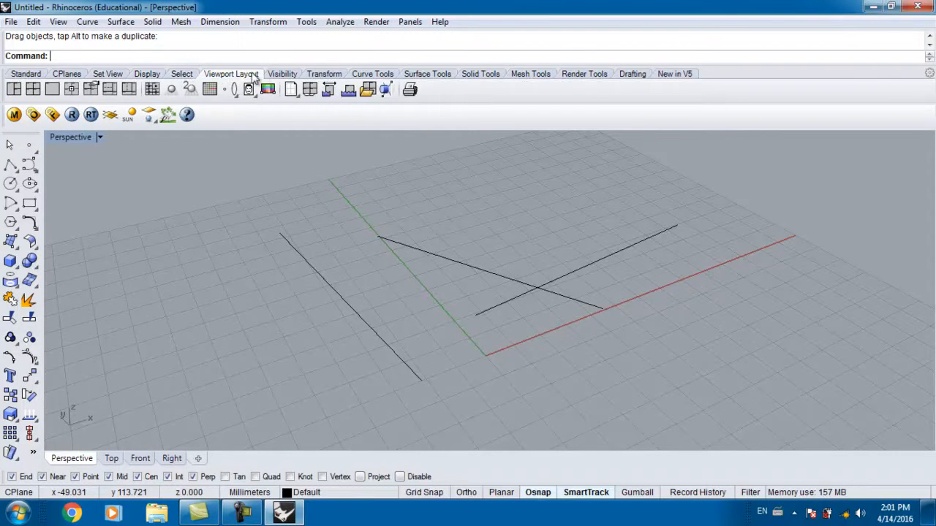
pyautogui.click(282, 75)
pyautogui.click(324, 75)
pyautogui.click(372, 75)
pyautogui.click(427, 75)
pyautogui.click(468, 75)
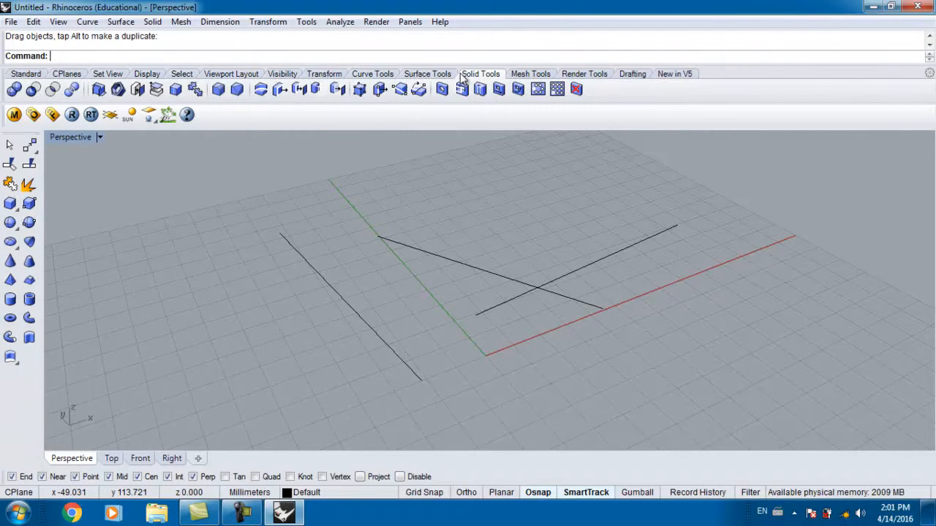
pyautogui.click(417, 75)
pyautogui.click(377, 75)
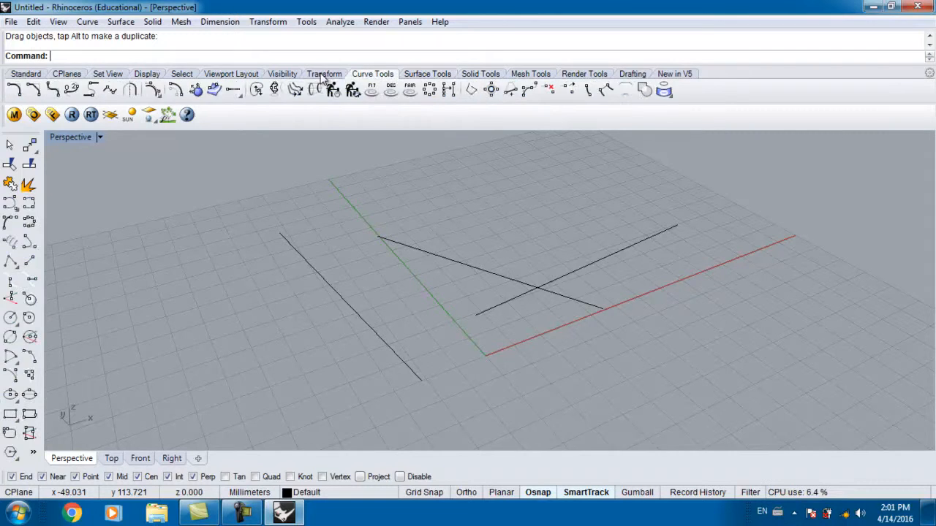
pyautogui.click(324, 75)
pyautogui.click(26, 74)
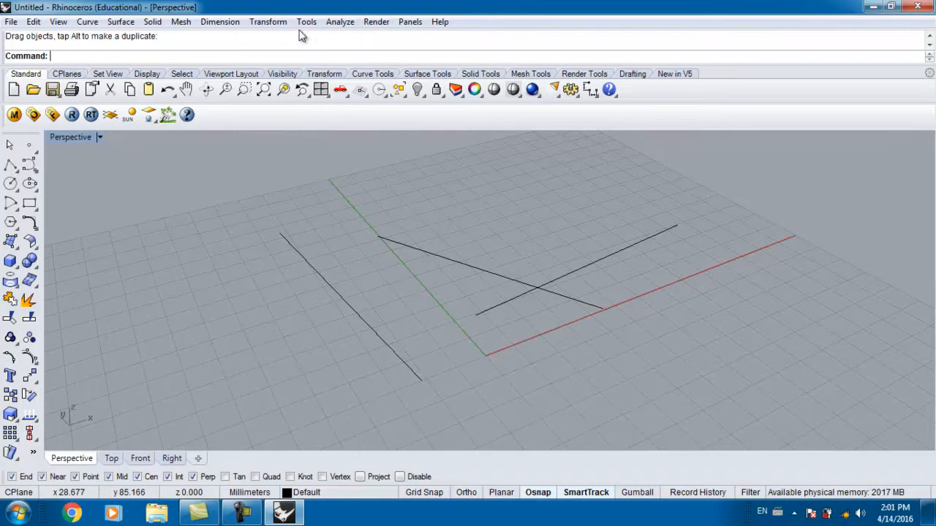
# - Check which render engines are offered as the current renderer, leaving the selection as it is
pyautogui.click(374, 22)
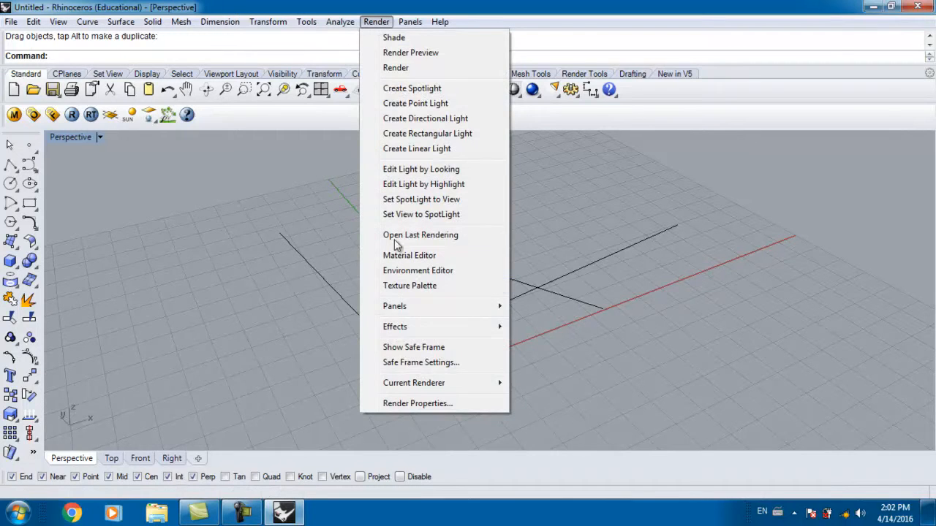
pyautogui.moveTo(415, 383)
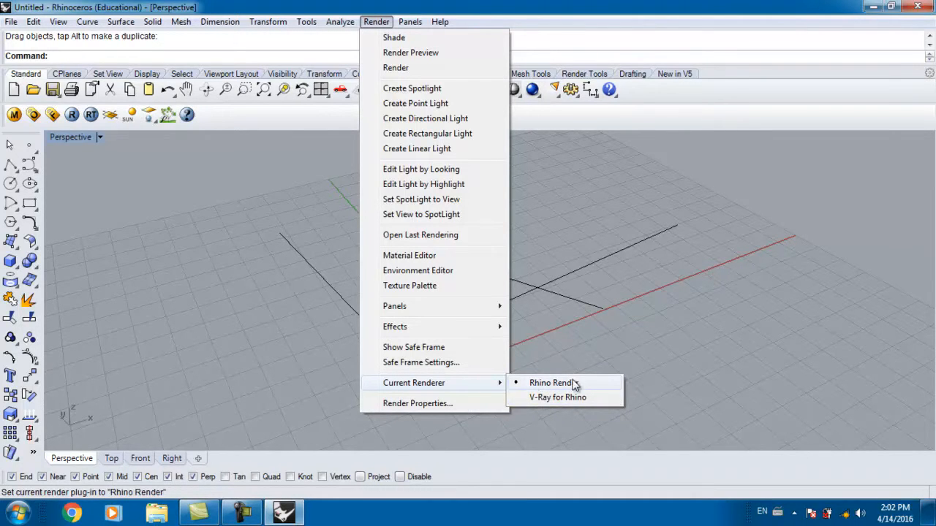
pyautogui.moveTo(332, 361); pyautogui.dragTo(307, 302, button='right')
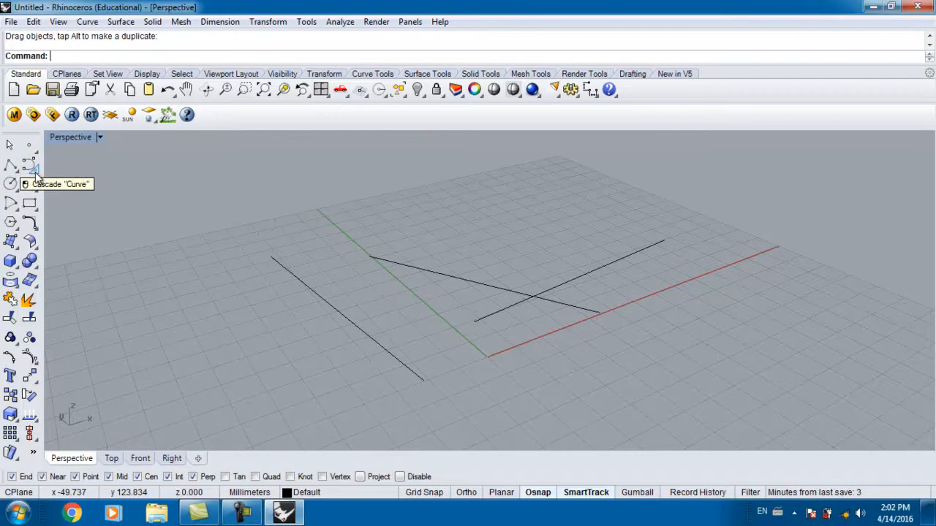
# - Detach the Lines and Curve tool palettes as floating sets to view their tools, and close both
pyautogui.click(11, 168)
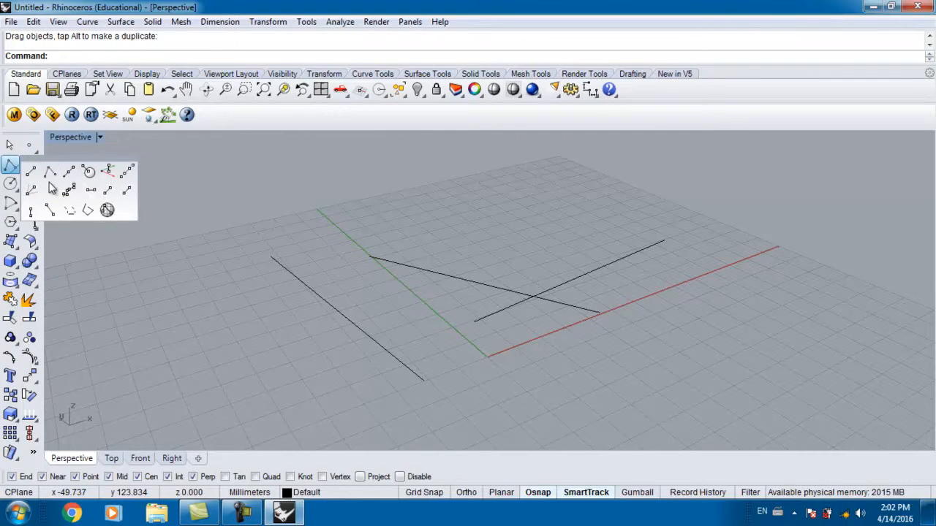
pyautogui.moveTo(32, 167); pyautogui.dragTo(78, 163)
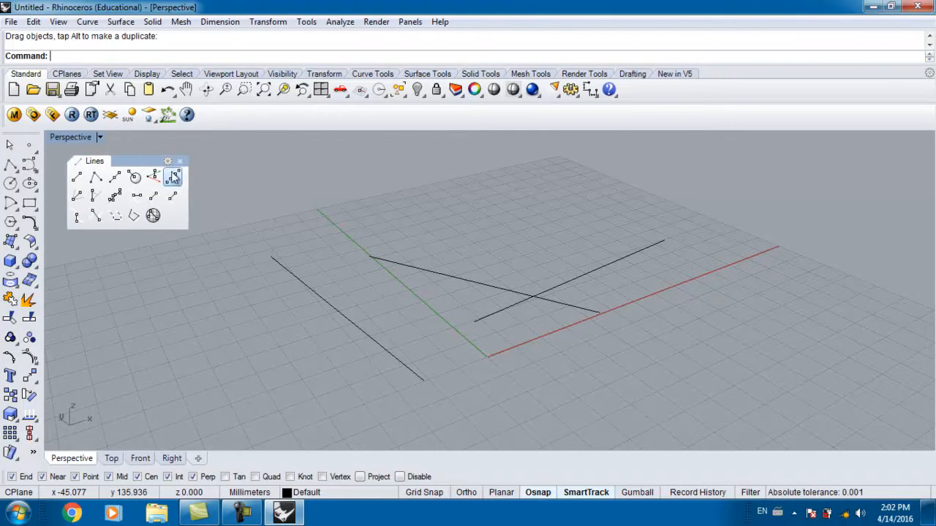
pyautogui.click(29, 166)
pyautogui.moveTo(58, 163); pyautogui.dragTo(212, 191)
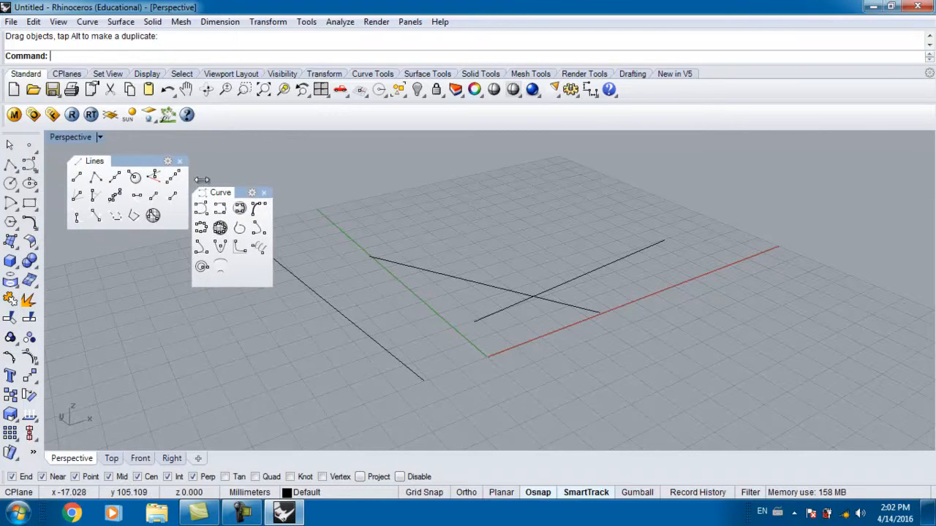
pyautogui.click(180, 161)
pyautogui.click(262, 192)
pyautogui.moveTo(413, 295); pyautogui.dragTo(289, 294, button='right')
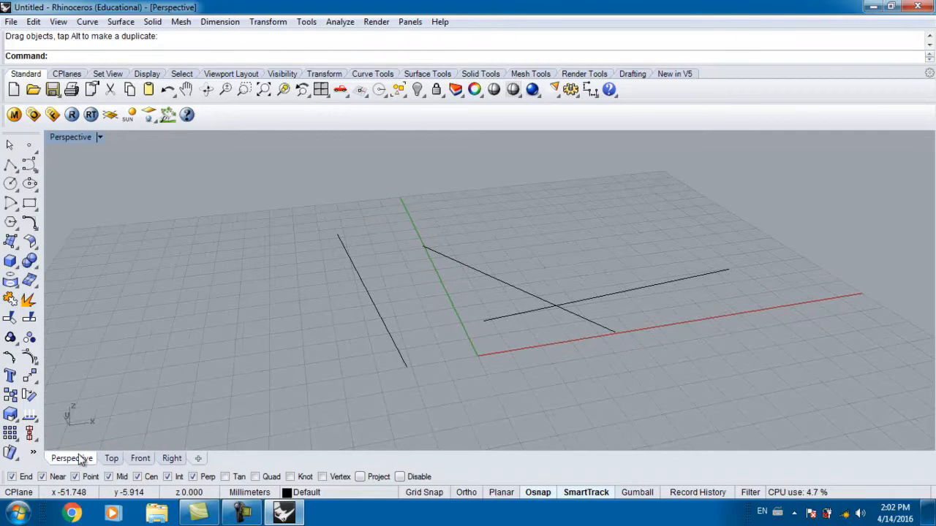
# - Compare the lines in the maximized Top, Front and Perspective views, ending in the Perspective view
pyautogui.click(112, 459)
pyautogui.click(139, 458)
pyautogui.click(111, 458)
pyautogui.click(71, 459)
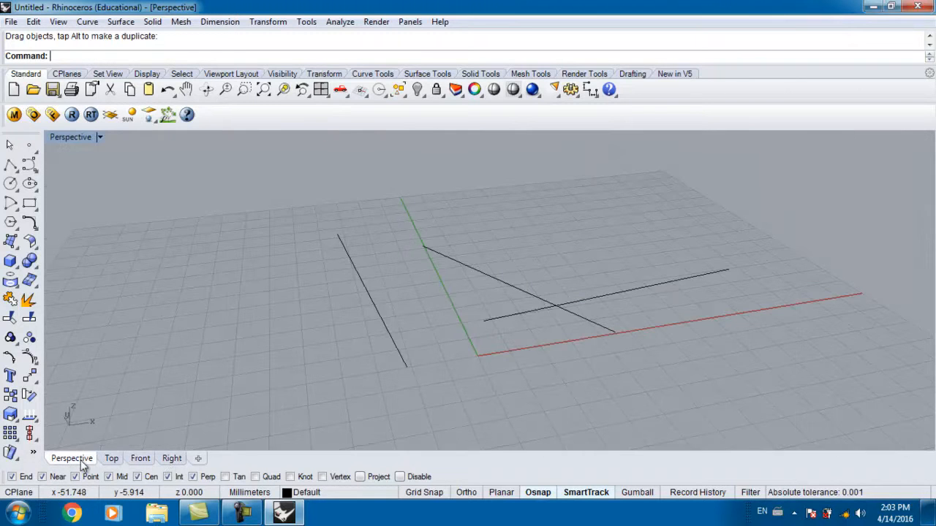
pyautogui.click(114, 460)
pyautogui.click(81, 461)
pyautogui.click(113, 461)
pyautogui.click(141, 458)
pyautogui.click(74, 461)
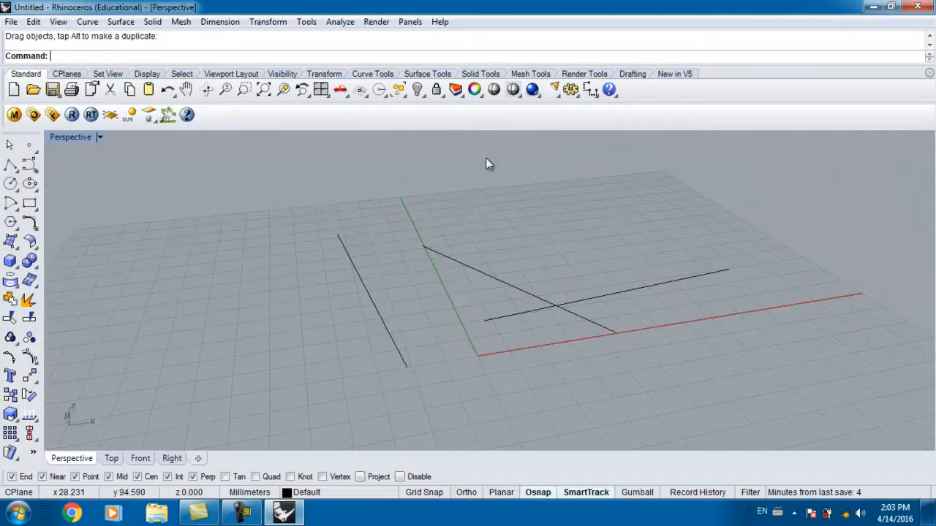
# - Restore the four-viewport layout to see all views together, and maximize the Perspective viewport again
pyautogui.doubleClick(73, 139)
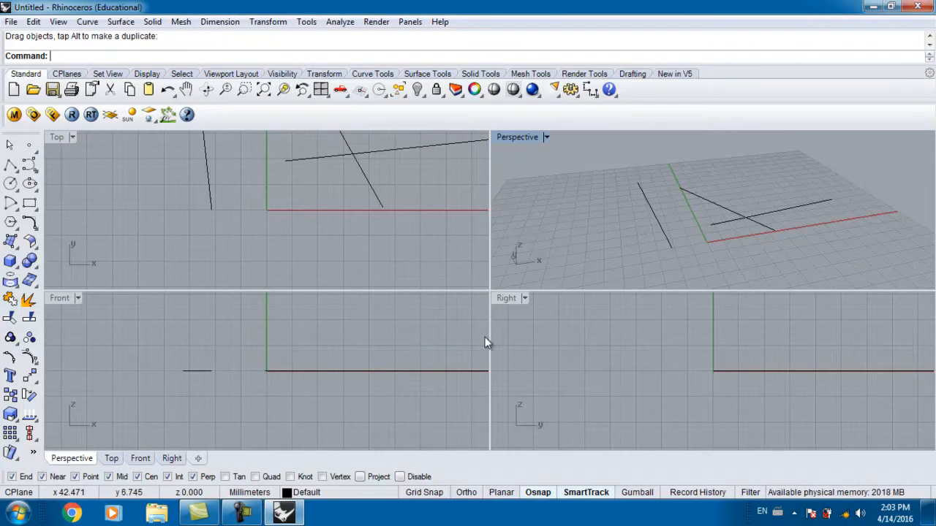
pyautogui.doubleClick(521, 137)
pyautogui.moveTo(294, 393); pyautogui.dragTo(149, 393, button='right')
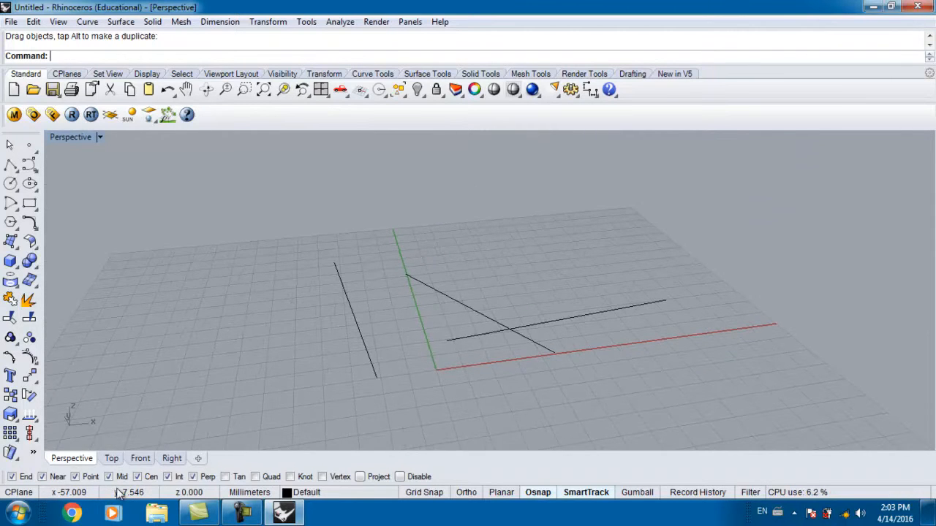
pyautogui.moveTo(242, 495)
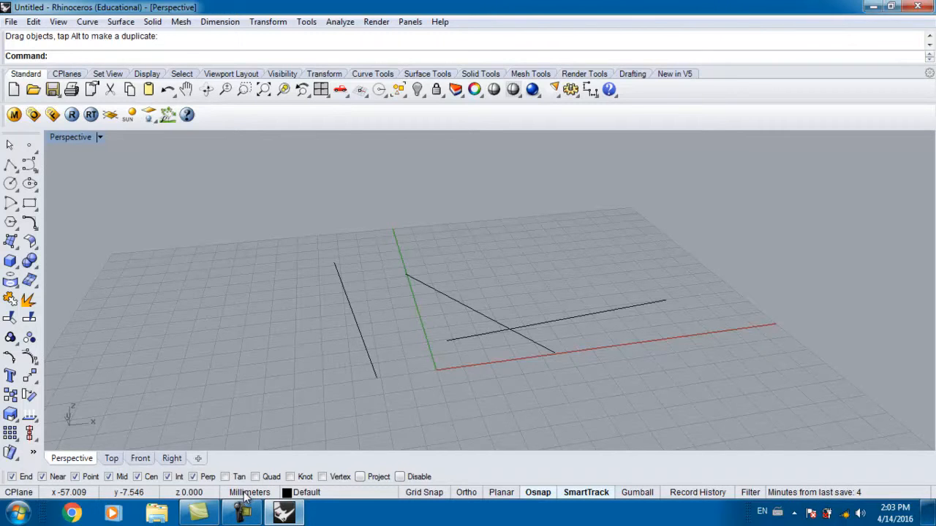
pyautogui.moveTo(692, 292); pyautogui.dragTo(548, 326, button='right')
pyautogui.rightClick(548, 326)
pyautogui.moveTo(376, 359); pyautogui.dragTo(559, 359, button='right')
pyautogui.press('Escape')
pyautogui.moveTo(458, 368); pyautogui.dragTo(389, 361, button='right')
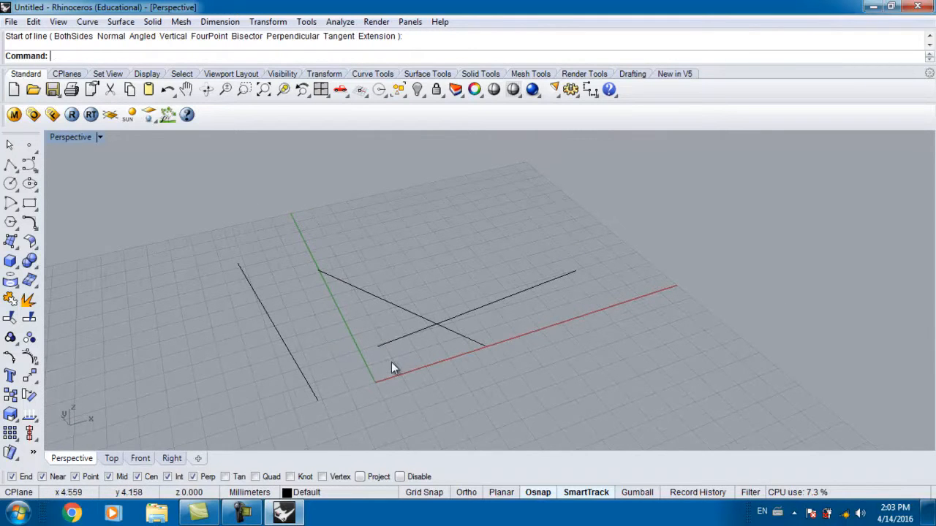
# - Change the model units to meters with a display precision of 1.00, leaving the existing geometry unscaled
pyautogui.click(231, 492)
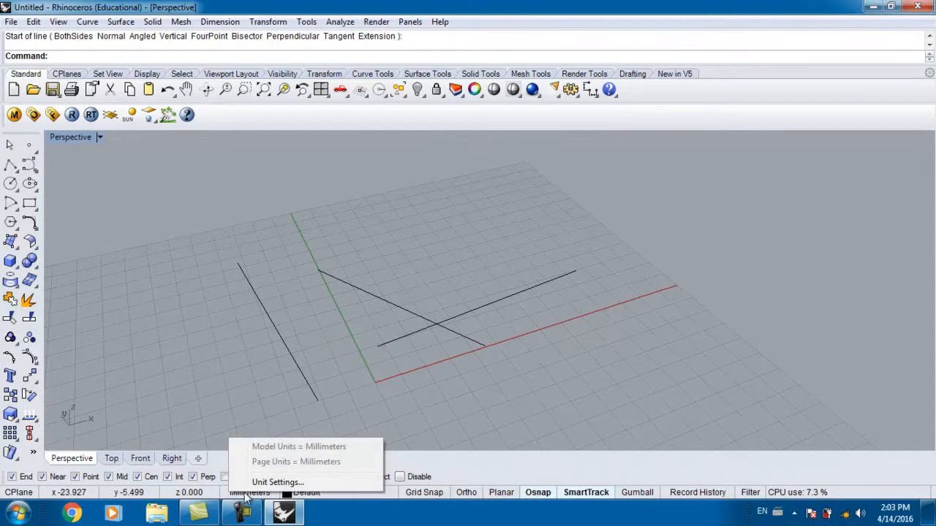
pyautogui.click(255, 481)
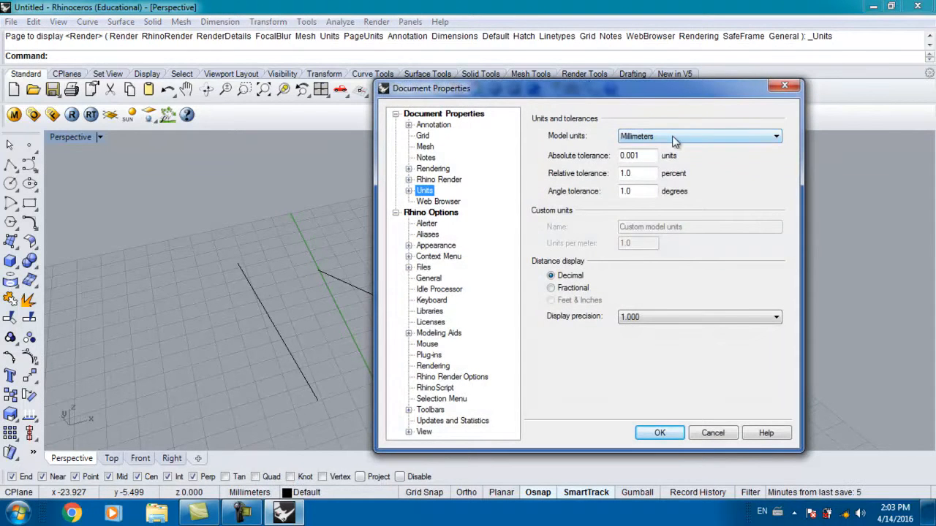
pyautogui.click(777, 137)
pyautogui.click(667, 181)
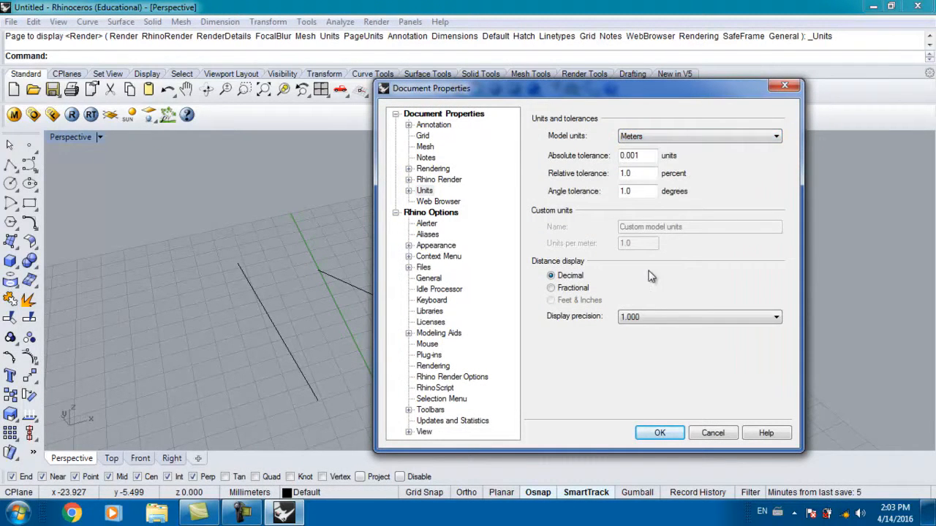
pyautogui.click(643, 318)
pyautogui.click(656, 345)
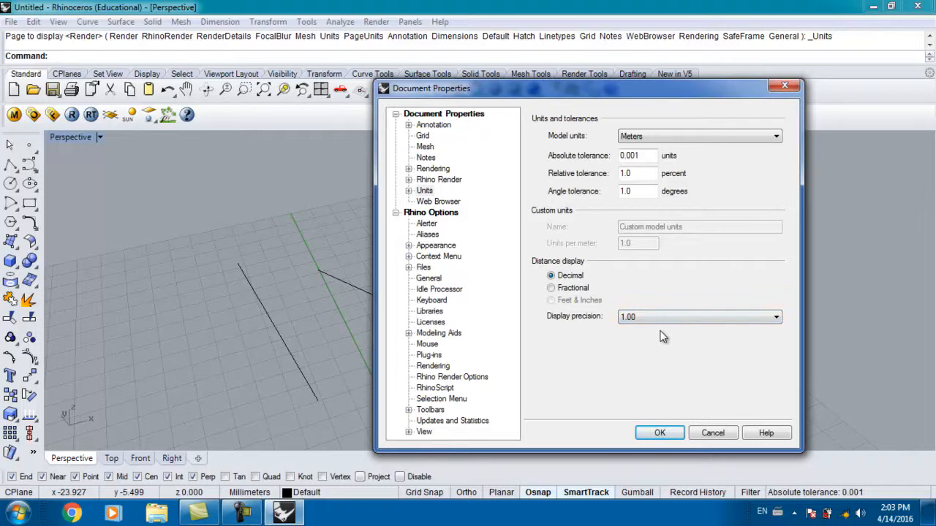
pyautogui.click(659, 433)
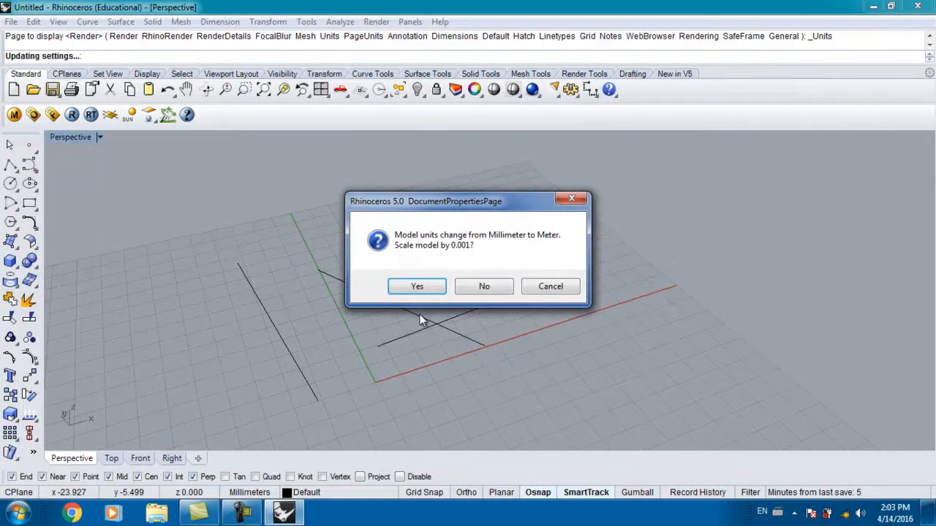
pyautogui.click(484, 287)
# - Examine the construction grid spacing near the origin and around the lines from different angles and distances
pyautogui.moveTo(322, 314); pyautogui.dragTo(533, 250, button='right')
pyautogui.moveTo(596, 263); pyautogui.dragTo(399, 411, button='right')
pyautogui.scroll(3, 512, 340)
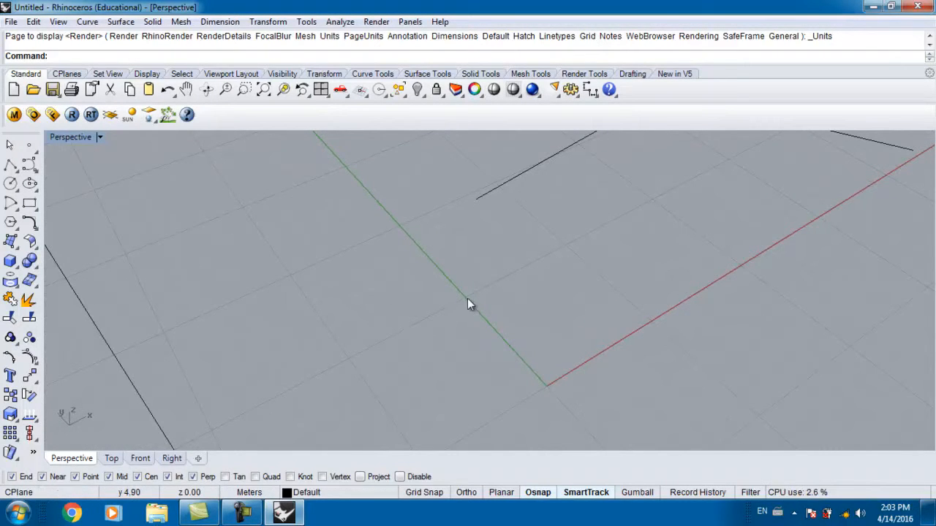
pyautogui.scroll(3, 346, 342)
pyautogui.scroll(3, 409, 320)
pyautogui.scroll(2, 454, 339)
pyautogui.scroll(2, 463, 350)
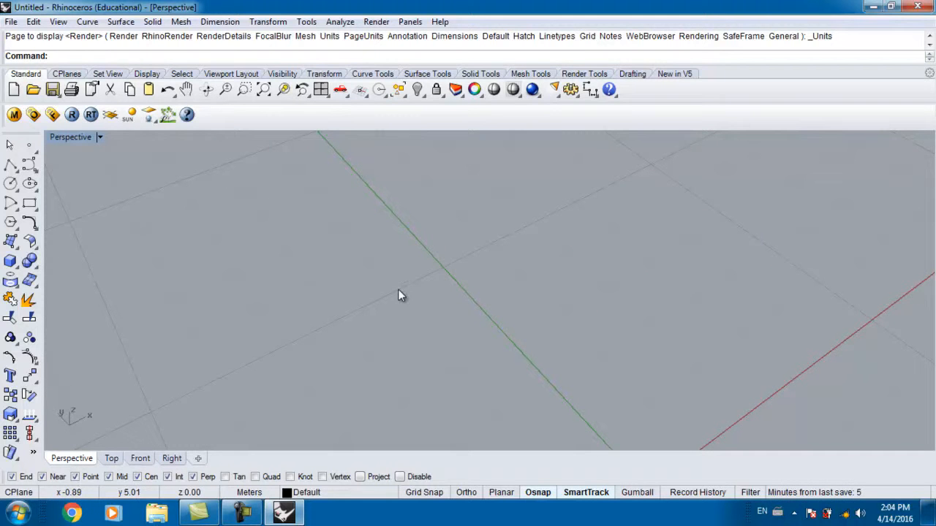
pyautogui.scroll(-7, 401, 316)
pyautogui.moveTo(398, 315); pyautogui.dragTo(392, 349, button='right')
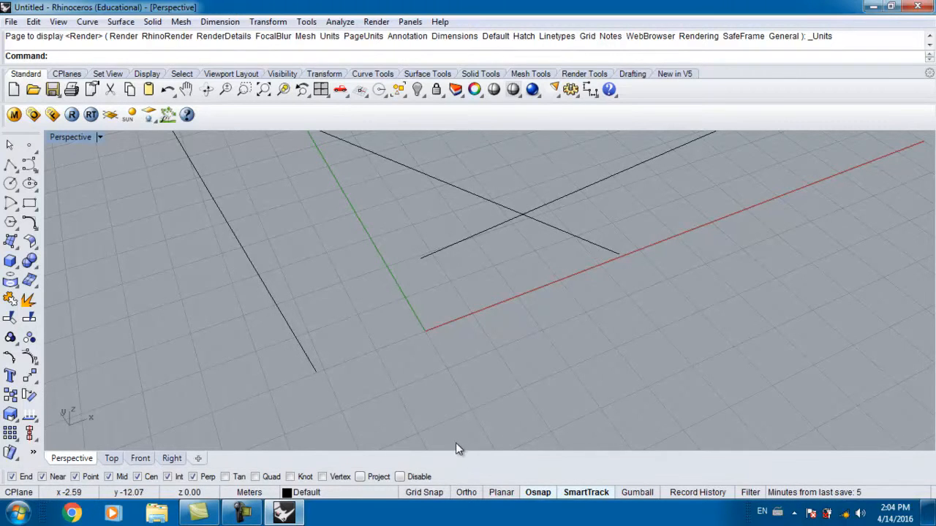
# - Turn object snapping off and back on, and check which layers are available
pyautogui.click(538, 494)
pyautogui.click(541, 494)
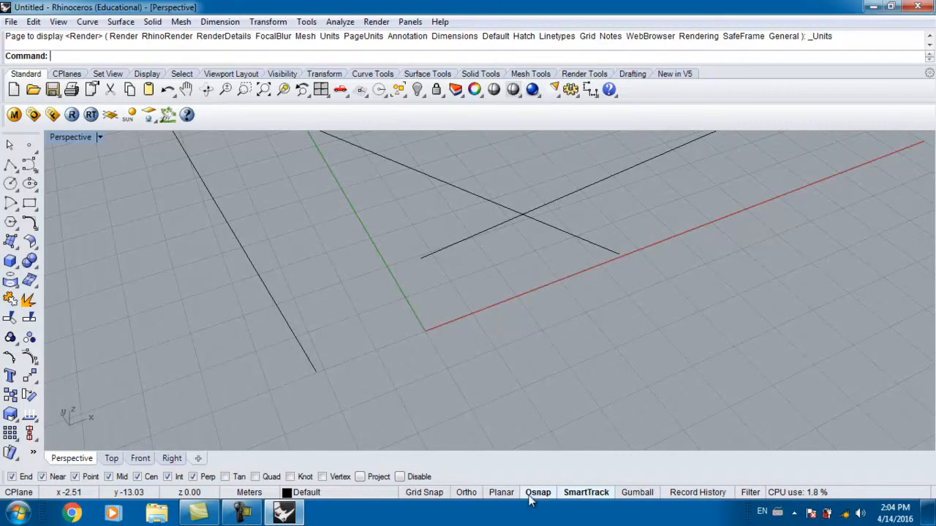
pyautogui.click(395, 498)
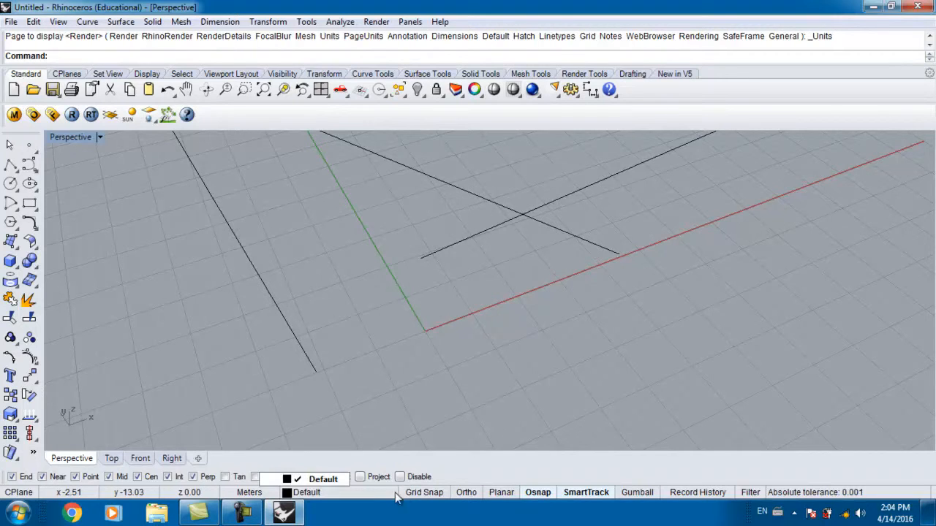
pyautogui.click(529, 494)
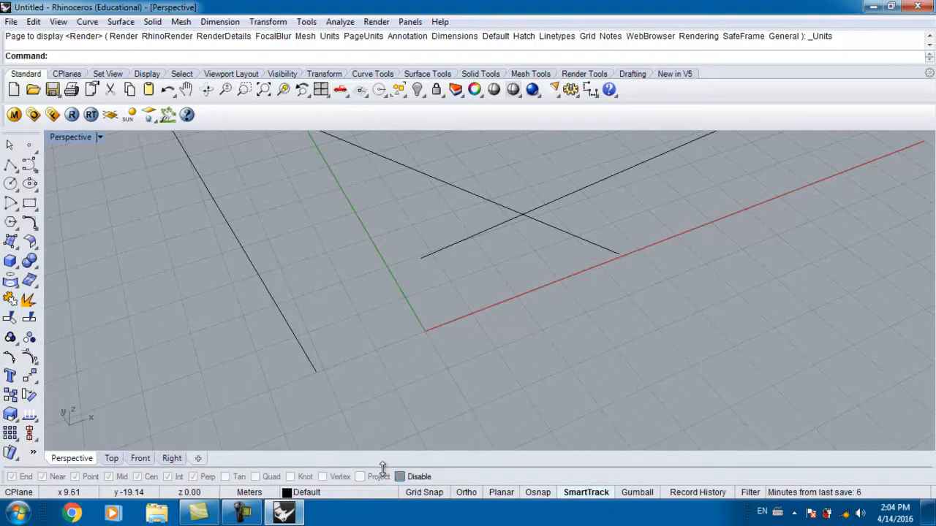
pyautogui.click(540, 497)
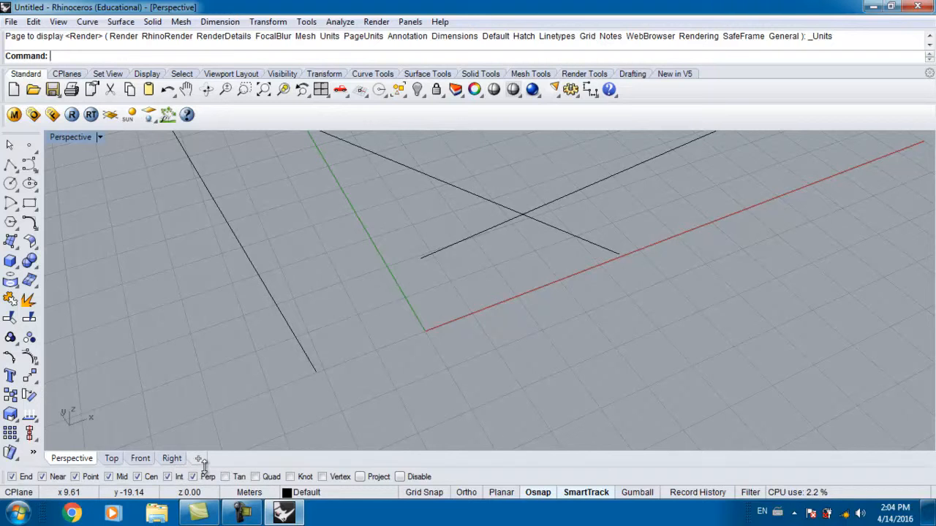
# - Turn on Grid Snap so that points lock to the construction grid
pyautogui.scroll(-3, 355, 385)
pyautogui.moveTo(355, 385); pyautogui.dragTo(325, 366, button='right')
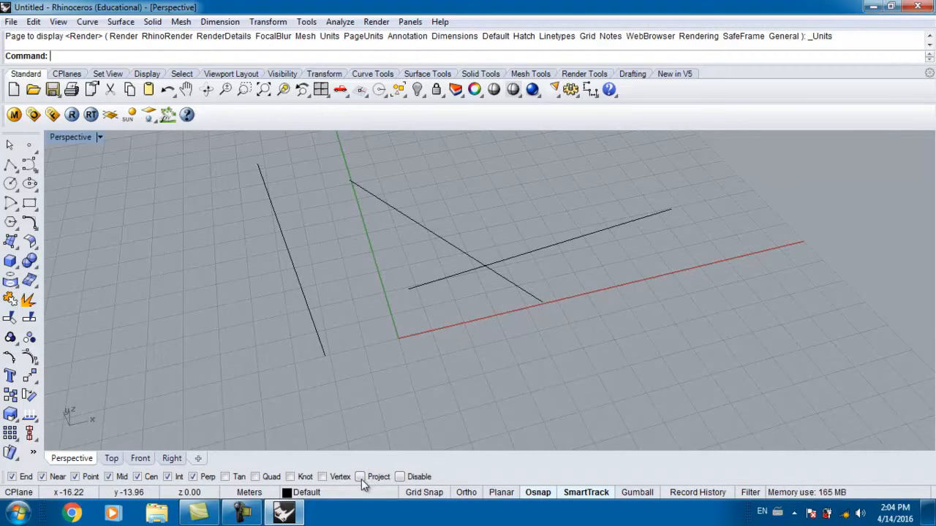
pyautogui.moveTo(376, 322); pyautogui.dragTo(338, 300, button='right')
pyautogui.moveTo(341, 435); pyautogui.dragTo(423, 358, button='right')
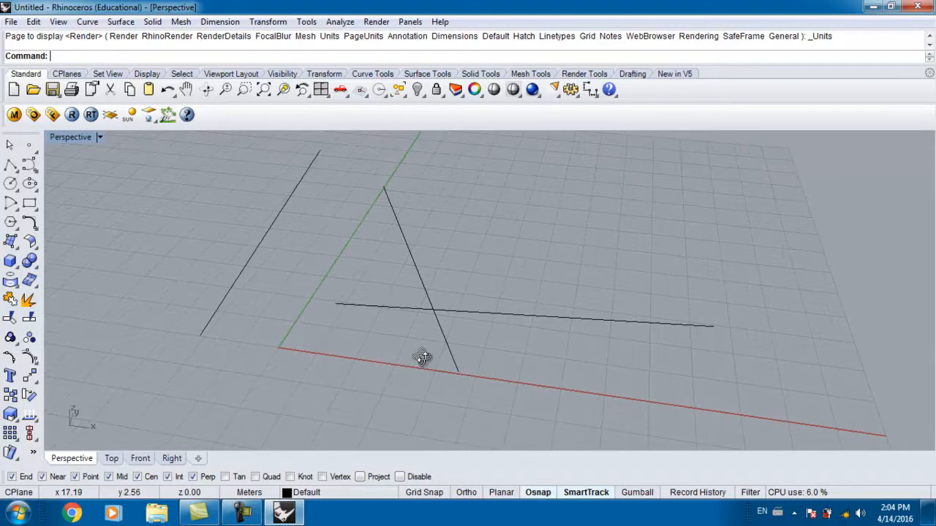
pyautogui.click(423, 493)
# - Draw an open eight-point polyline on the grid, running around the two crossing lines
pyautogui.moveTo(409, 438); pyautogui.dragTo(391, 401, button='right')
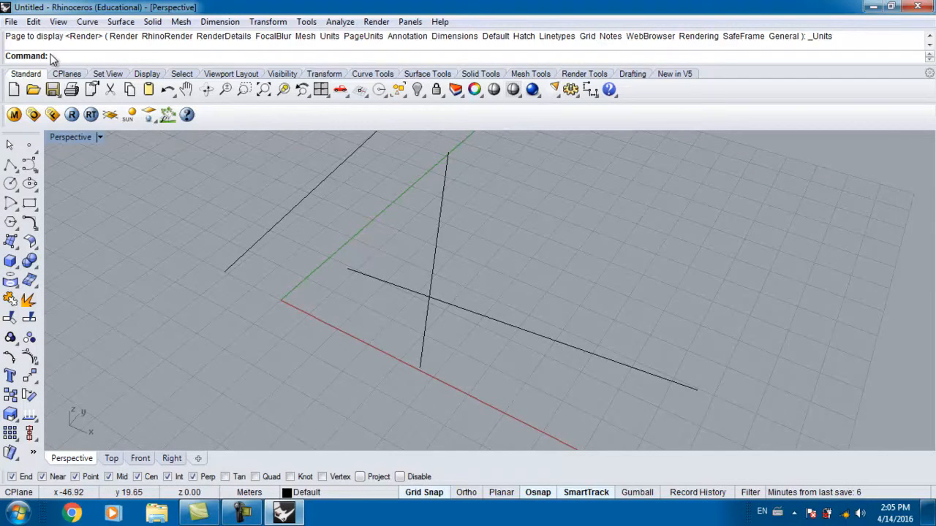
pyautogui.click(10, 165)
pyautogui.scroll(-2, 317, 271)
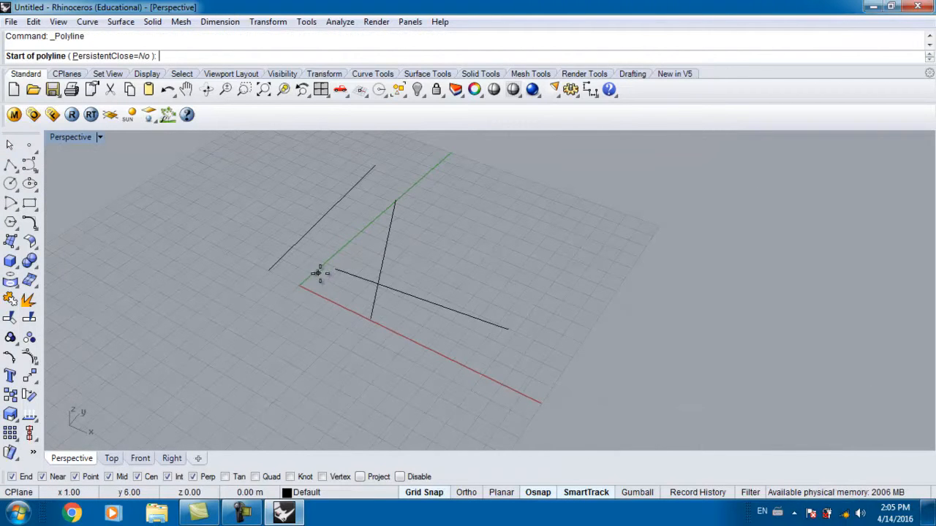
pyautogui.click(504, 243)
pyautogui.click(442, 222)
pyautogui.click(279, 295)
pyautogui.click(333, 373)
pyautogui.click(465, 419)
pyautogui.click(528, 342)
pyautogui.click(575, 290)
pyautogui.click(552, 246)
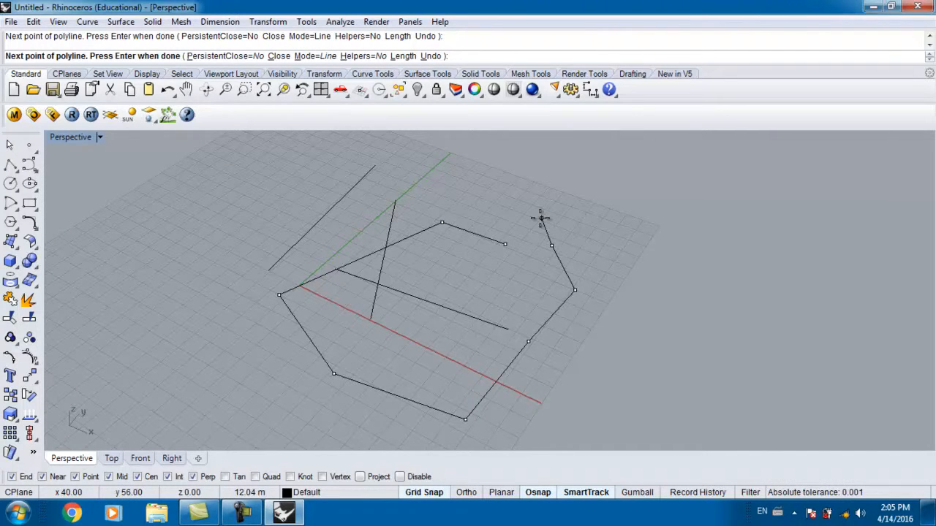
pyautogui.rightClick(540, 219)
# - Move the open polyline across the Y axis until it lies entirely beyond the separate single line
pyautogui.moveTo(539, 219); pyautogui.dragTo(486, 294, button='right')
pyautogui.click(585, 267)
pyautogui.moveTo(586, 267); pyautogui.dragTo(264, 216)
pyautogui.keyDown('shift'); pyautogui.moveTo(264, 216); pyautogui.dragTo(425, 271, button='right'); pyautogui.keyUp('shift')
pyautogui.moveTo(388, 288); pyautogui.dragTo(355, 277)
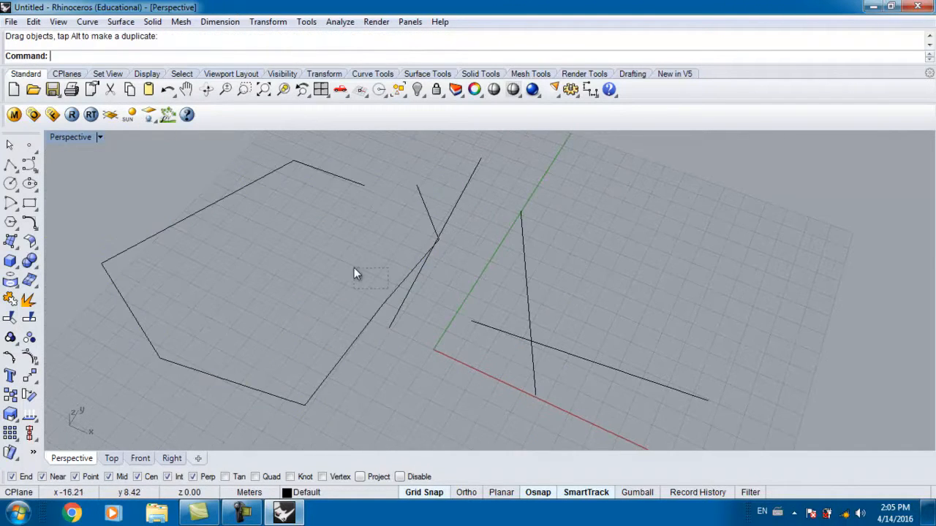
pyautogui.moveTo(378, 311); pyautogui.dragTo(358, 286)
pyautogui.click(383, 332)
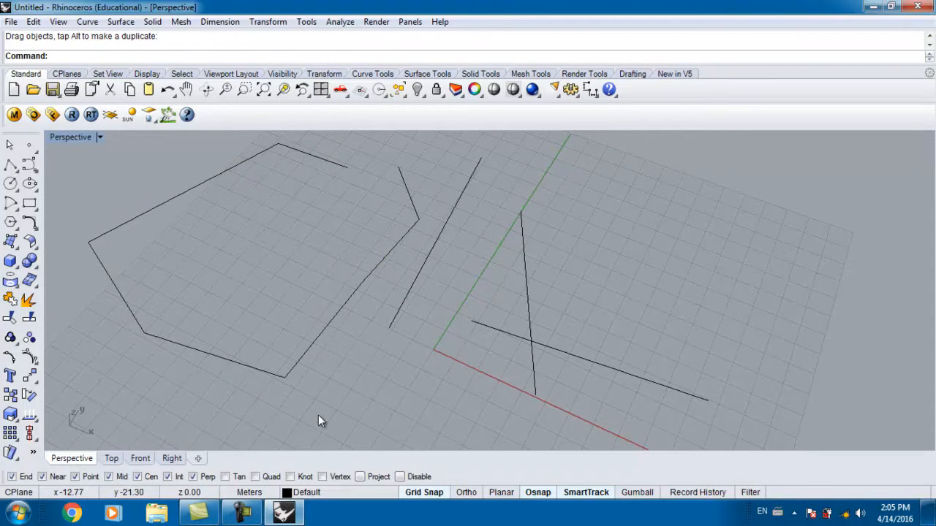
# - Draw a closed 5 m square polyline on the grid with corners at 5,-20, 5,-15, 0,-15 and 0,-20
pyautogui.moveTo(421, 317); pyautogui.dragTo(406, 291, button='right')
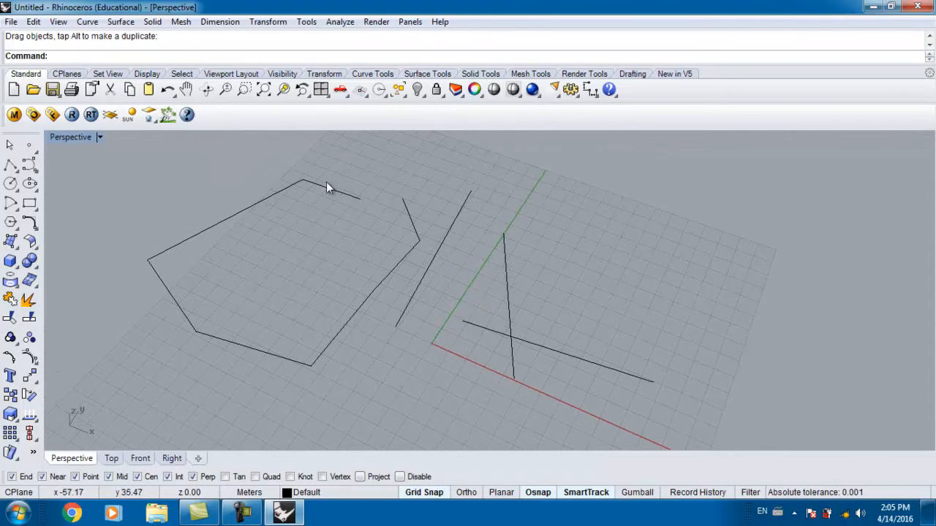
pyautogui.moveTo(482, 284); pyautogui.dragTo(473, 322, button='right')
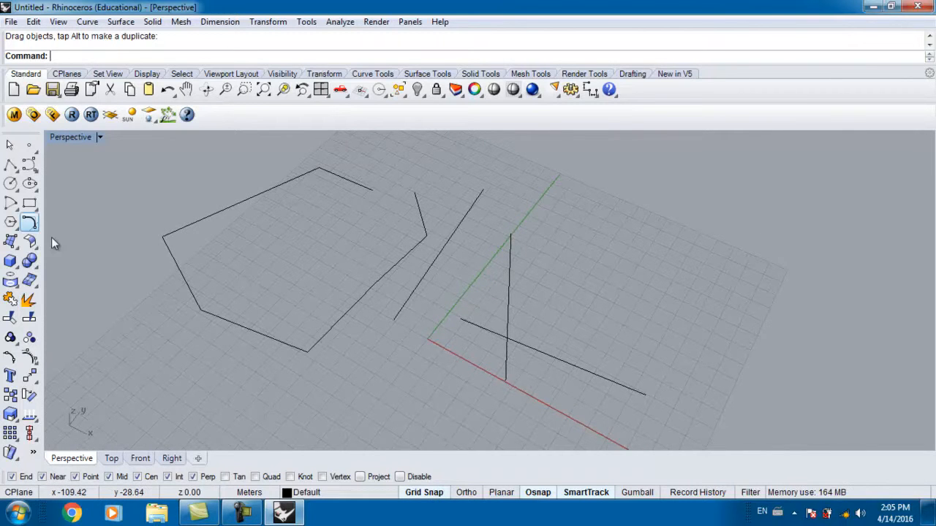
pyautogui.click(10, 165)
pyautogui.scroll(10, 320, 328)
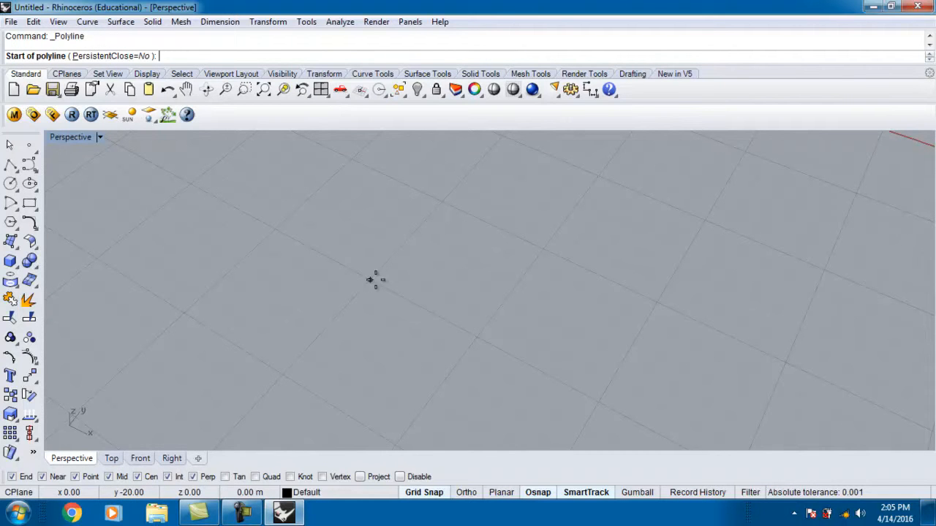
pyautogui.click(476, 337)
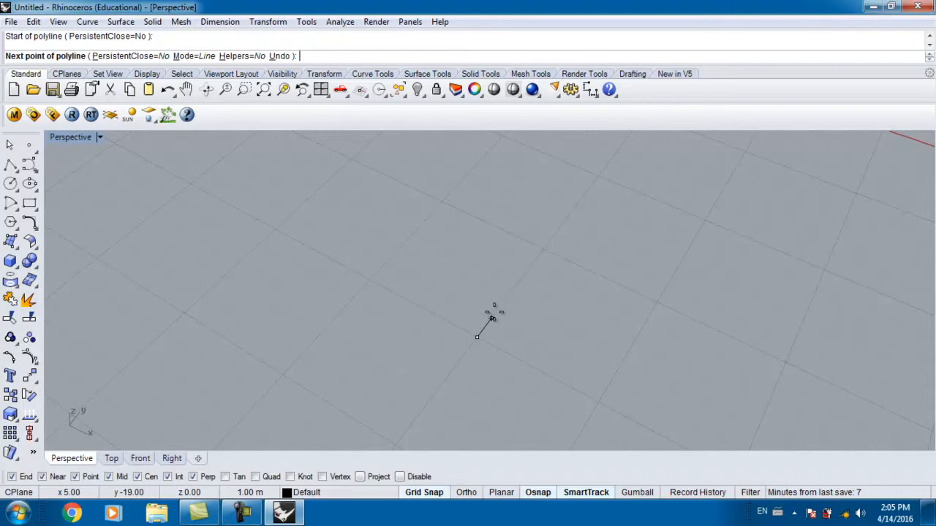
pyautogui.click(544, 249)
pyautogui.click(442, 202)
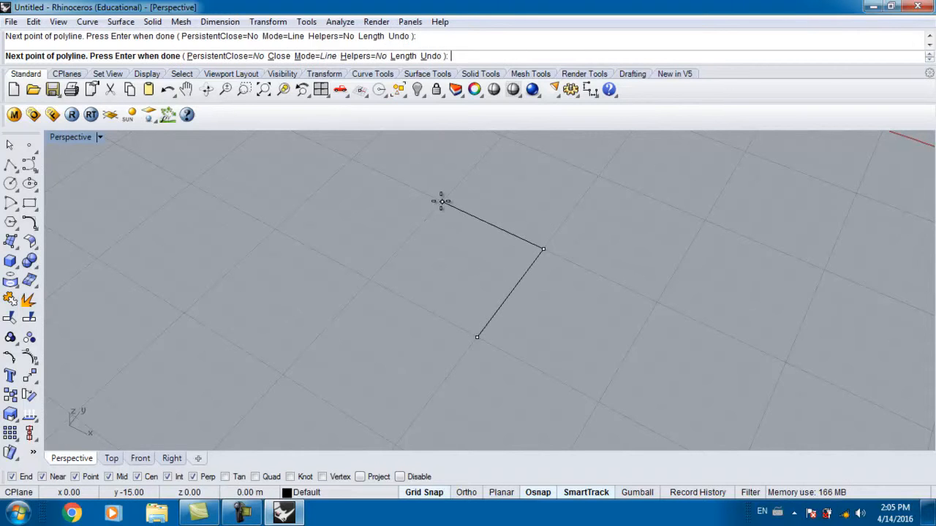
pyautogui.click(371, 280)
pyautogui.click(455, 325)
# - Draw a closed 3 m square polyline next to the first square, starting at 10,-20 with an opposite corner at 13,-17
pyautogui.scroll(-5, 359, 340)
pyautogui.scroll(3, 420, 362)
pyautogui.press('Return')
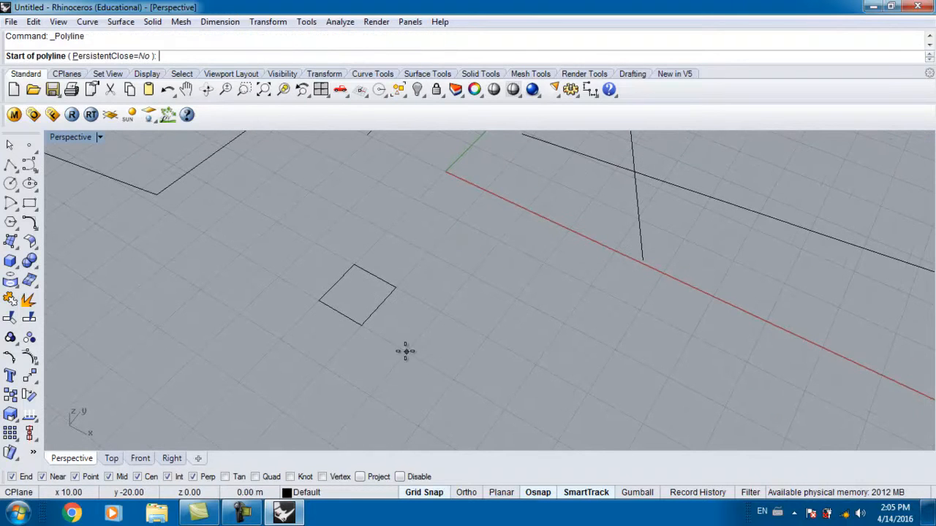
pyautogui.click(401, 359)
pyautogui.scroll(3, 429, 327)
pyautogui.click(431, 327)
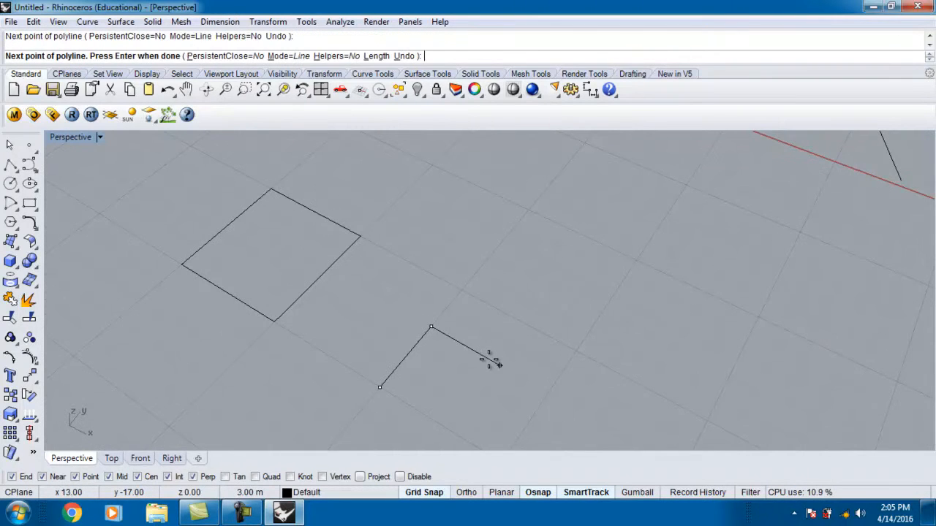
pyautogui.click(500, 366)
pyautogui.click(448, 428)
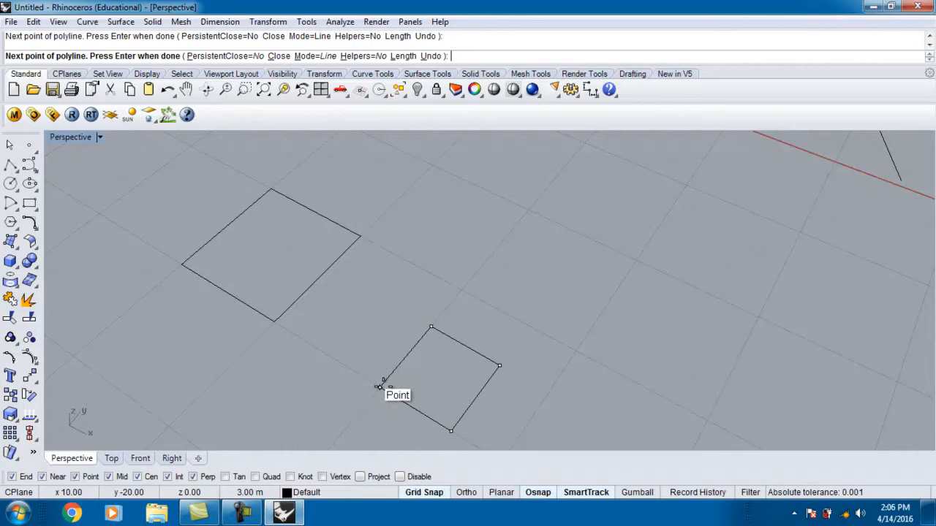
pyautogui.click(380, 387)
# - Compare the sizes and positions of the two squares on the grid from different angles and distances
pyautogui.scroll(-2, 329, 349)
pyautogui.scroll(-4, 353, 358)
pyautogui.moveTo(352, 358); pyautogui.dragTo(322, 340, button='right')
pyautogui.scroll(-2, 322, 340)
pyautogui.moveTo(377, 326); pyautogui.dragTo(400, 321, button='right')
pyautogui.scroll(4, 346, 353)
pyautogui.scroll(-4, 346, 354)
pyautogui.moveTo(347, 354); pyautogui.dragTo(365, 332, button='right')
pyautogui.keyDown('shift'); pyautogui.moveTo(278, 286); pyautogui.dragTo(430, 269, button='right'); pyautogui.keyUp('shift')
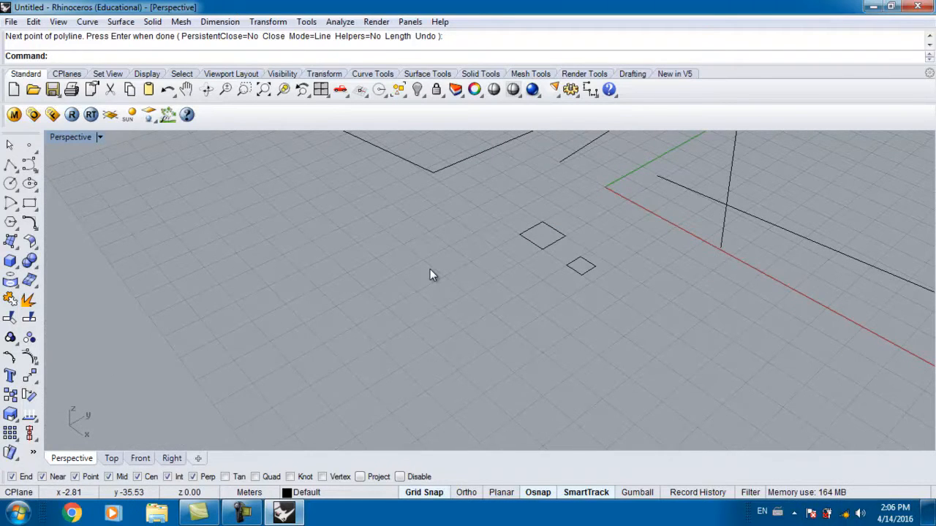
# - Draw a single-segment polyline with its length fixed at 10 m on the empty grid area beside the two squares
pyautogui.write('pol')
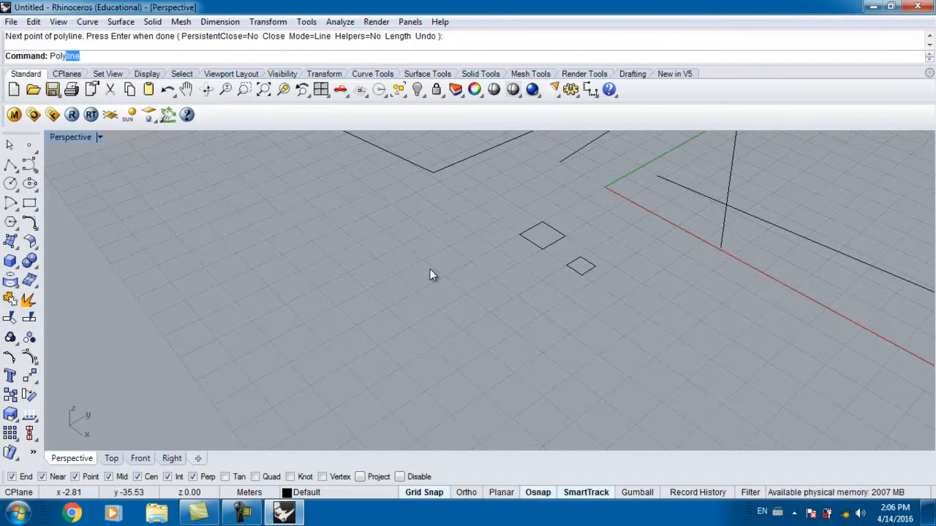
pyautogui.press('Return')
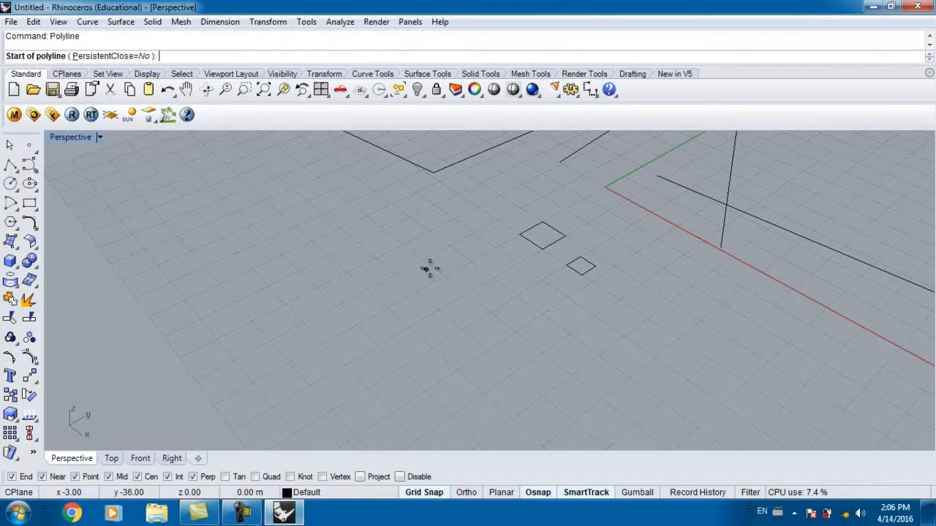
pyautogui.click(365, 291)
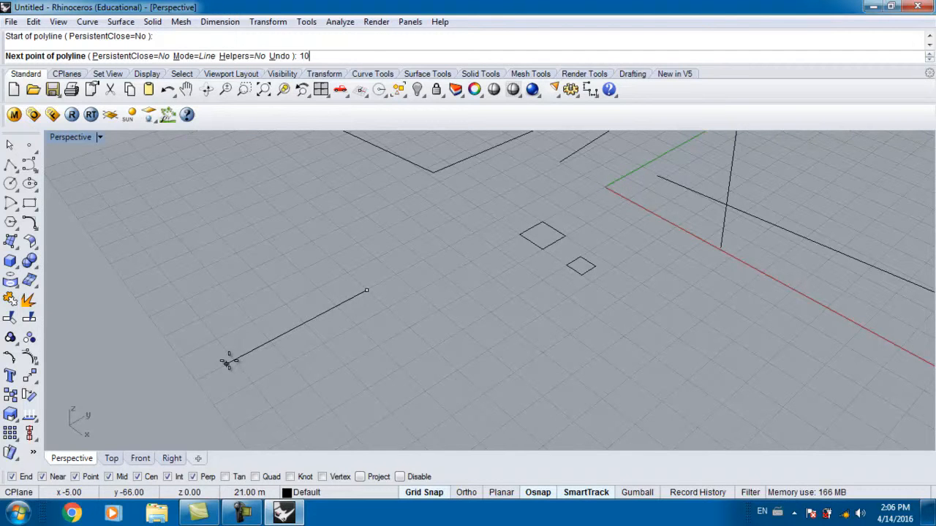
pyautogui.write('10')
pyautogui.press('Return')
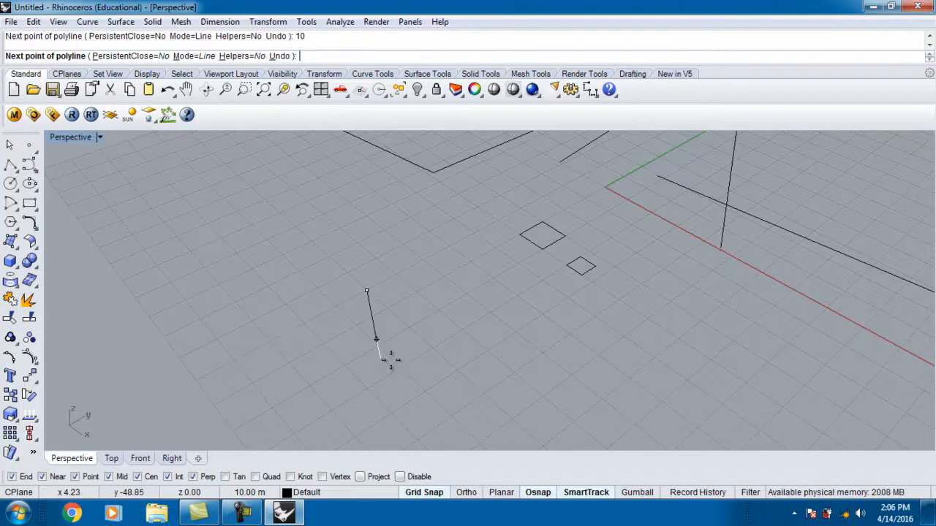
pyautogui.scroll(5, 424, 324)
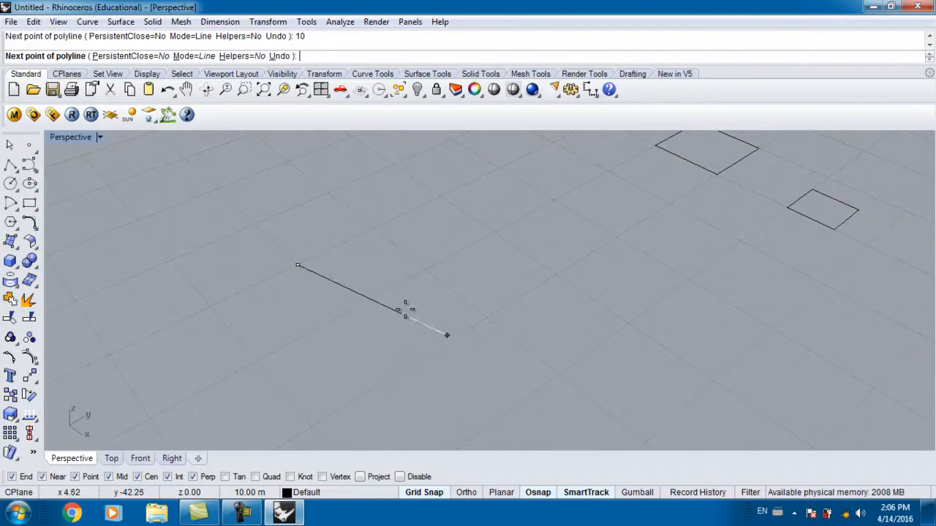
pyautogui.click(407, 365)
pyautogui.scroll(-3, 395, 309)
pyautogui.moveTo(414, 339); pyautogui.dragTo(376, 324, button='right')
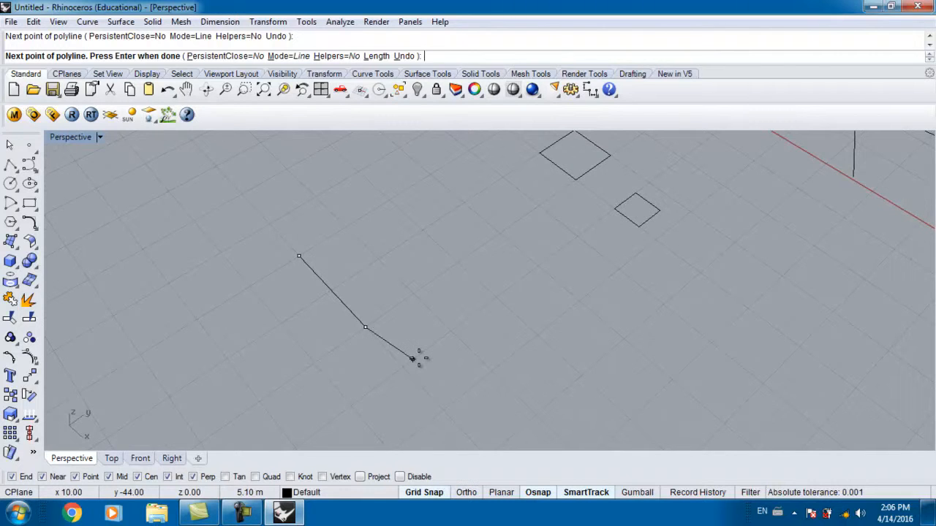
pyautogui.press('Return')
pyautogui.moveTo(419, 364); pyautogui.dragTo(389, 309, button='right')
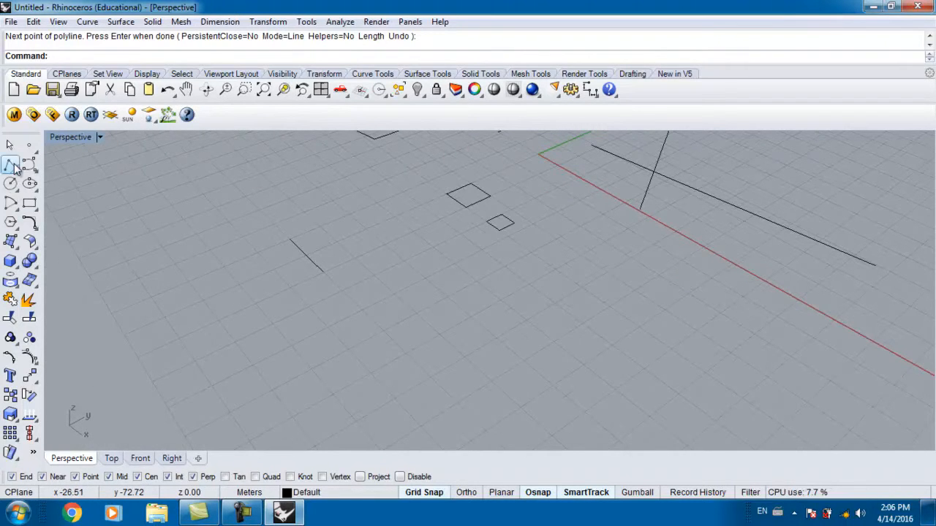
pyautogui.press('Return')
pyautogui.click(364, 320)
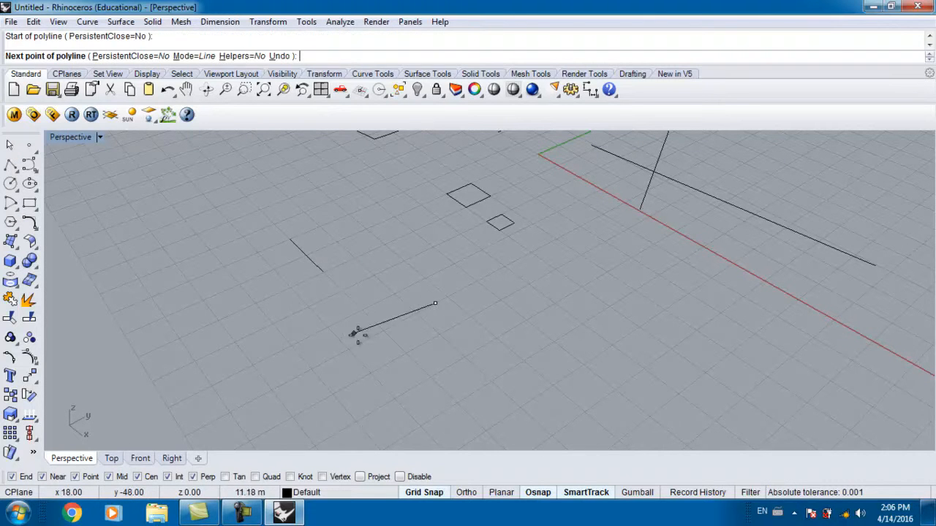
pyautogui.moveTo(433, 337); pyautogui.dragTo(436, 338, button='right')
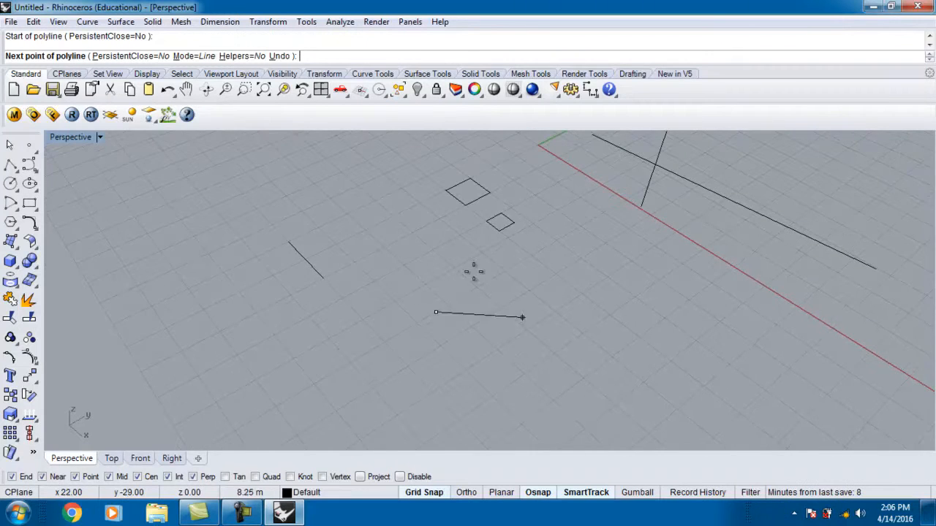
pyautogui.keyDown('shift'); pyautogui.moveTo(462, 407); pyautogui.dragTo(464, 405, button='right'); pyautogui.keyUp('shift')
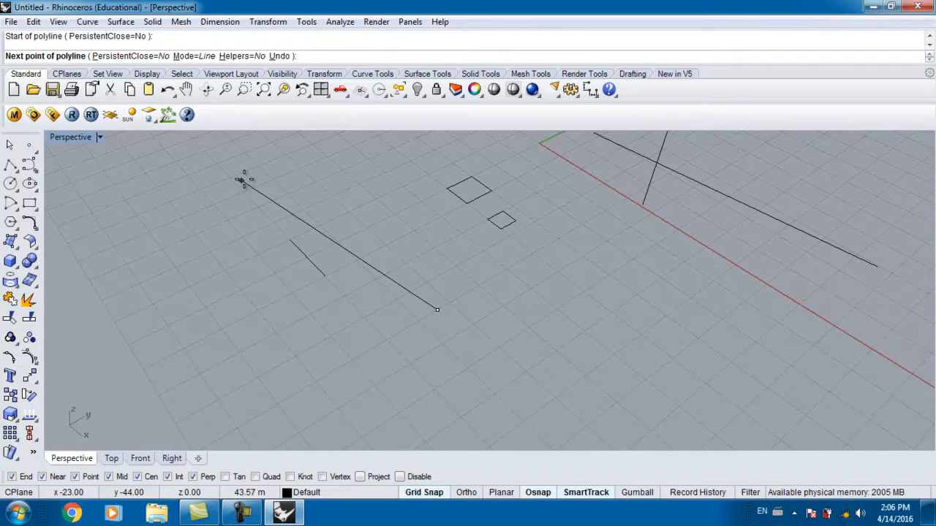
pyautogui.scroll(3, 516, 384)
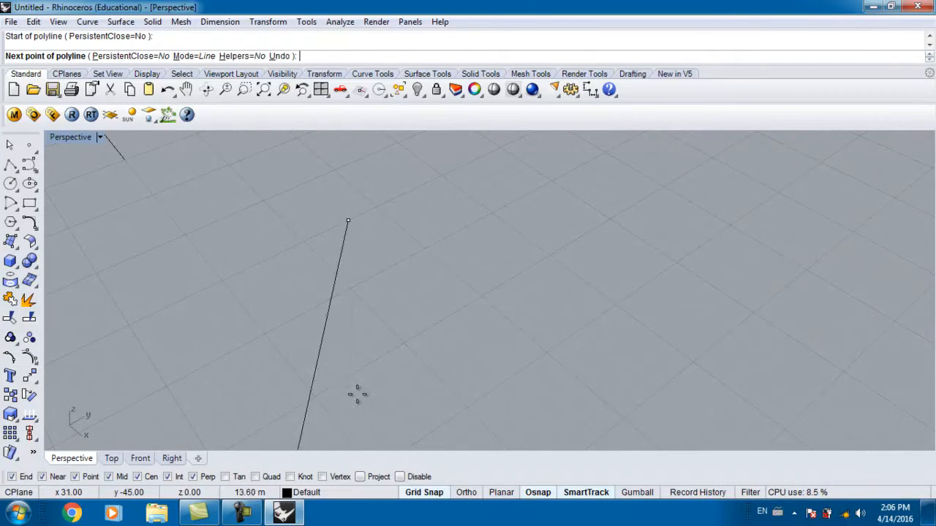
pyautogui.click(66, 355)
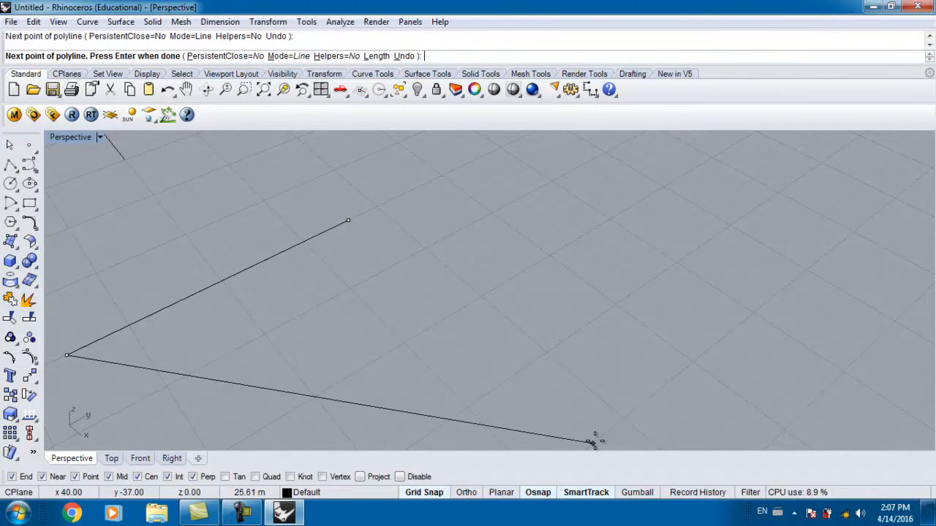
pyautogui.moveTo(310, 319)
pyautogui.mouseDown(button='right')
pyautogui.moveTo(349, 336)
pyautogui.moveTo(313, 302)
pyautogui.mouseUp(button='right')
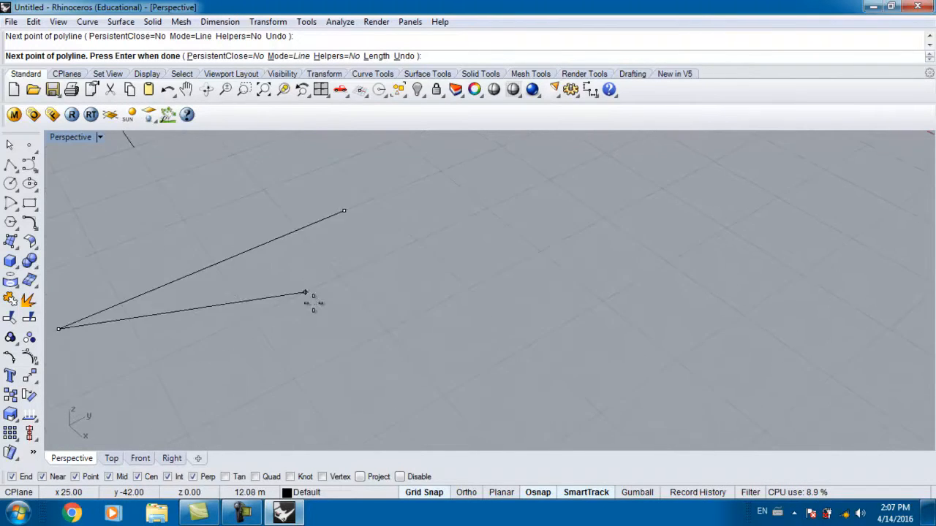
pyautogui.press('Escape')
# - Try to draw a multi-segment polyline on the empty grid, snapping its second point to the midpoint of the long crossing line
pyautogui.keyDown('shift'); pyautogui.moveTo(389, 291); pyautogui.dragTo(522, 291, button='right'); pyautogui.keyUp('shift')
pyautogui.press('Return')
pyautogui.click(607, 262)
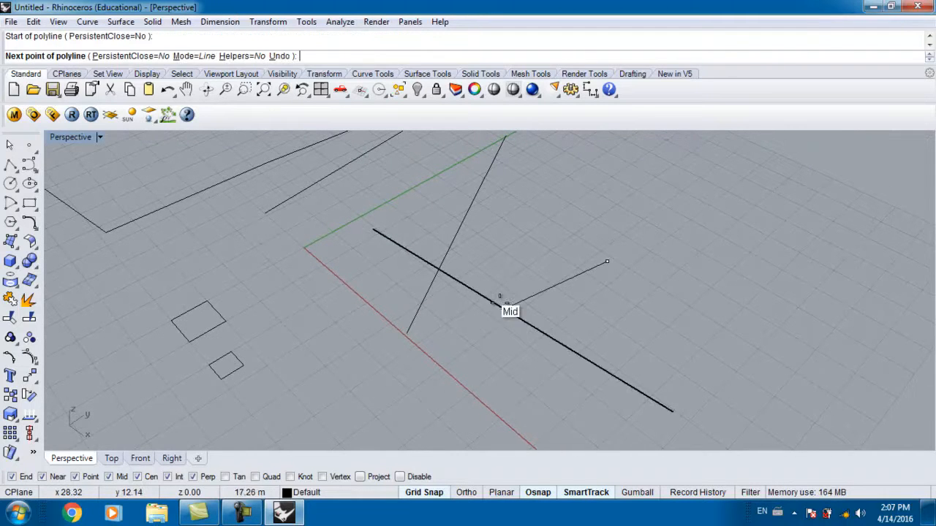
pyautogui.click(504, 310)
pyautogui.click(495, 393)
pyautogui.click(691, 358)
pyautogui.click(756, 256)
pyautogui.click(669, 180)
pyautogui.click(541, 188)
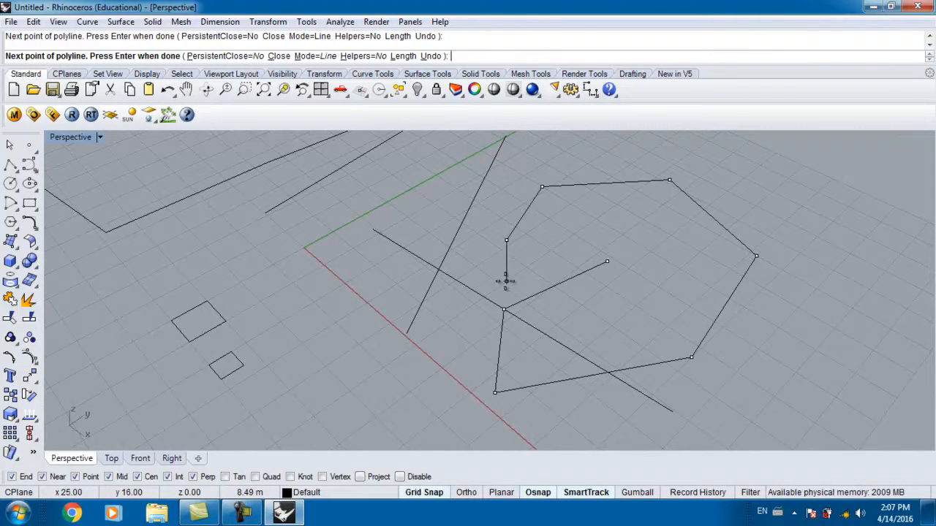
pyautogui.press('Escape')
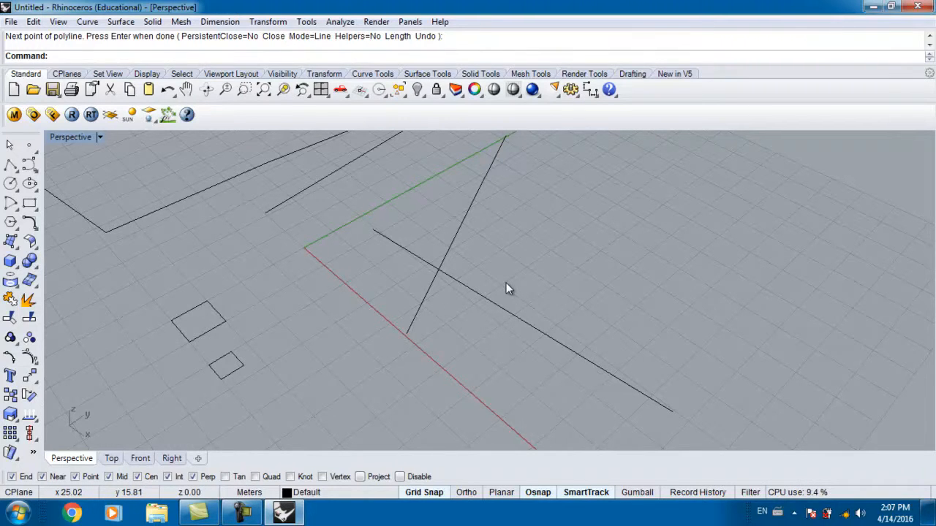
# - Move the two crossing lines toward the small squares, and turn Grid Snap off and Ortho on
pyautogui.scroll(-5, 506, 283)
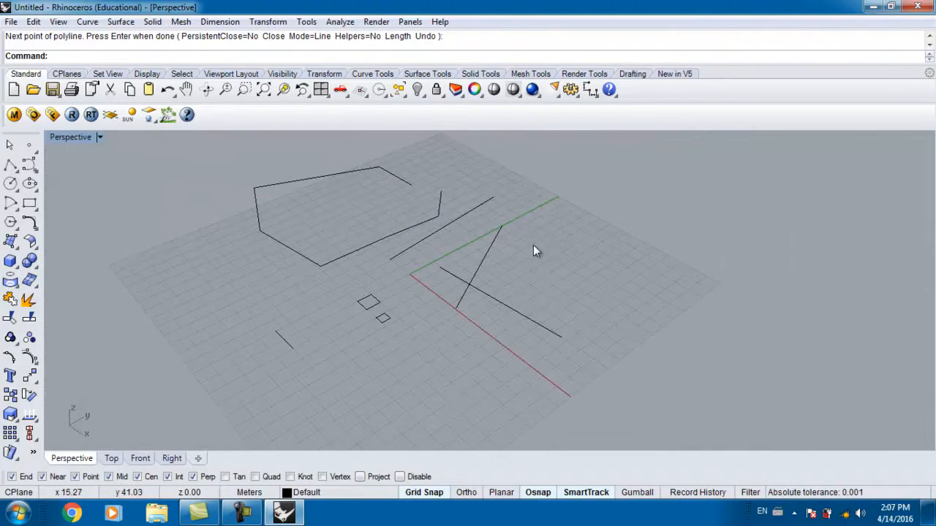
pyautogui.moveTo(483, 290); pyautogui.dragTo(397, 288)
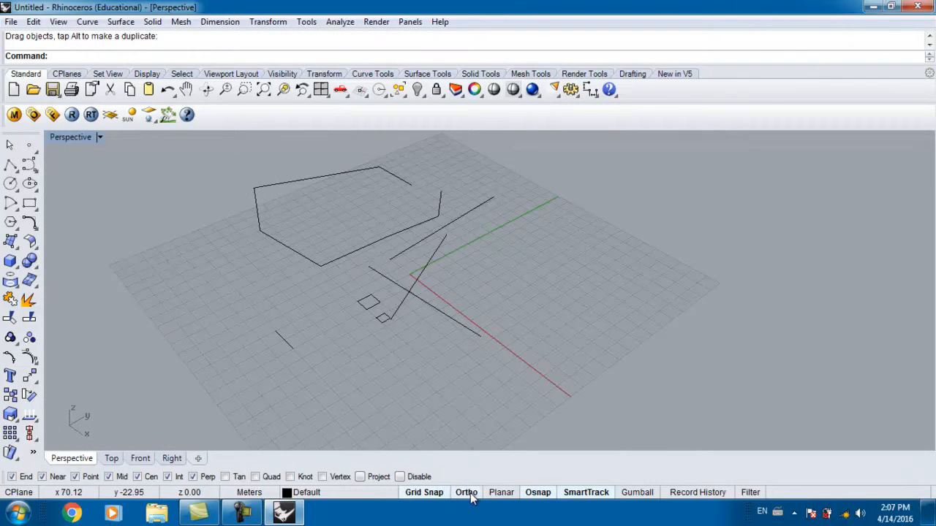
pyautogui.moveTo(337, 289); pyautogui.dragTo(440, 338, button='right')
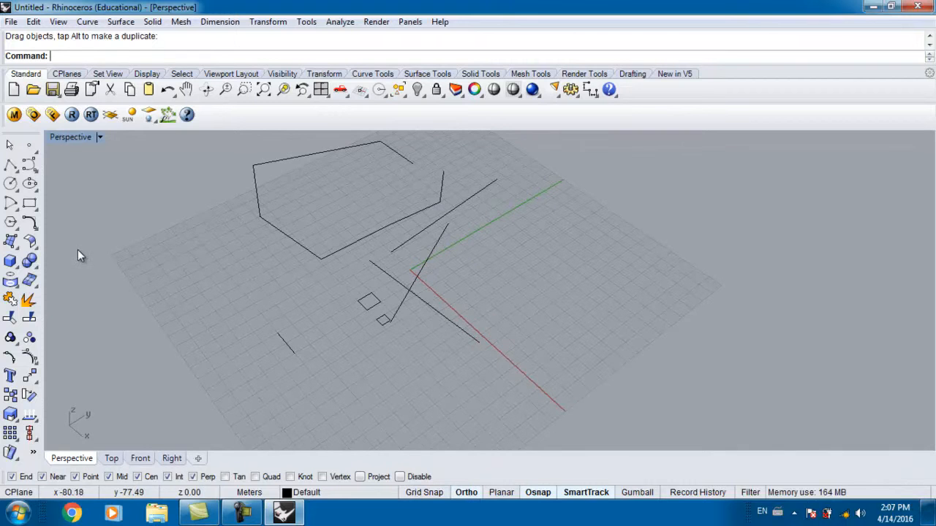
# - Try to draw a polyline with Ortho on, running across the red axis and turning at a right angle
pyautogui.click(10, 165)
pyautogui.click(601, 291)
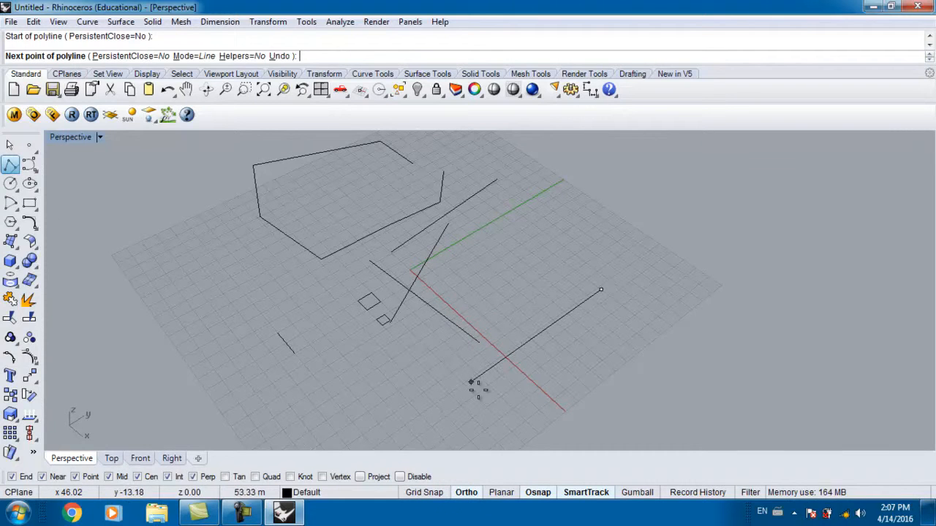
pyautogui.click(459, 387)
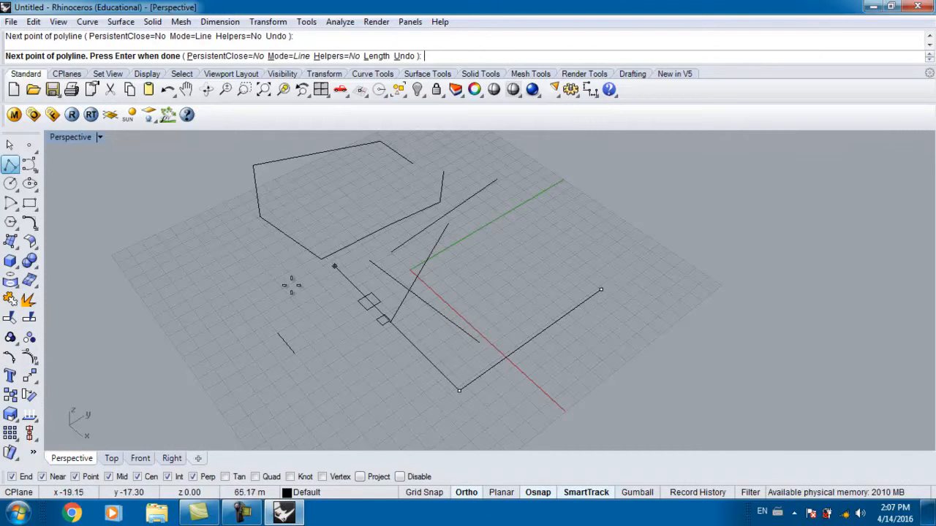
pyautogui.scroll(3, 317, 212)
pyautogui.scroll(-1, 376, 260)
pyautogui.scroll(-3, 443, 287)
pyautogui.press('Escape')
pyautogui.keyDown('shift'); pyautogui.moveTo(462, 377); pyautogui.dragTo(406, 334, button='right'); pyautogui.keyUp('shift')
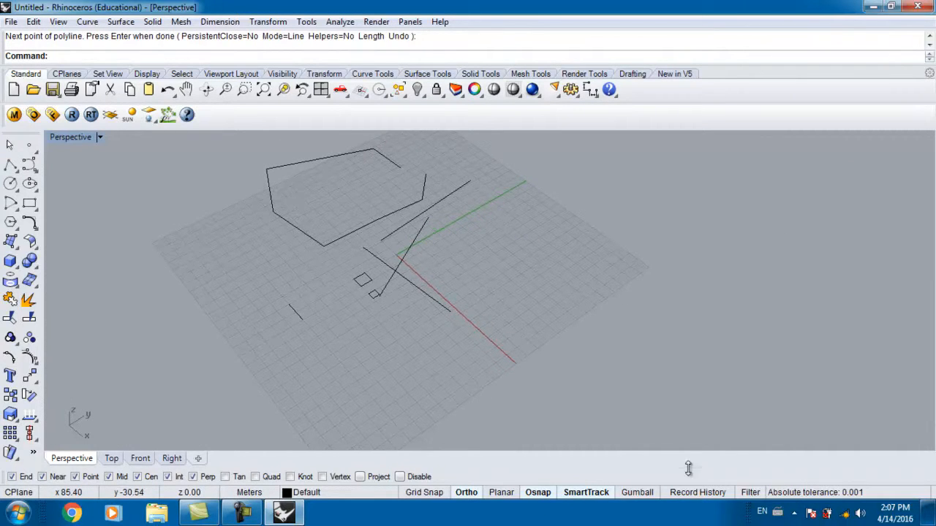
pyautogui.keyDown('shift'); pyautogui.moveTo(414, 303); pyautogui.dragTo(492, 320, button='right'); pyautogui.keyUp('shift')
pyautogui.scroll(3, 463, 348)
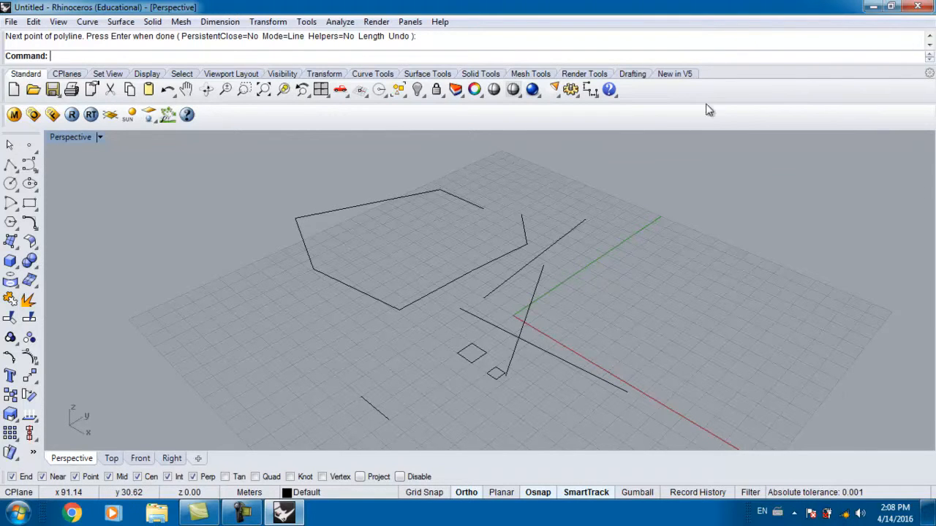
# - Show the Layer toolbar and use it to open the layer list
pyautogui.rightClick(840, 92)
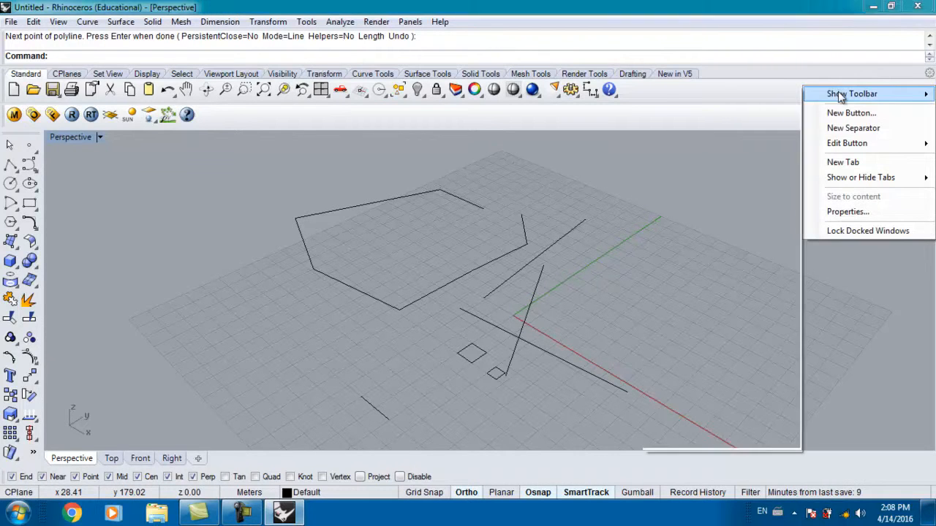
pyautogui.moveTo(828, 97)
pyautogui.scroll(-9, 783, 210)
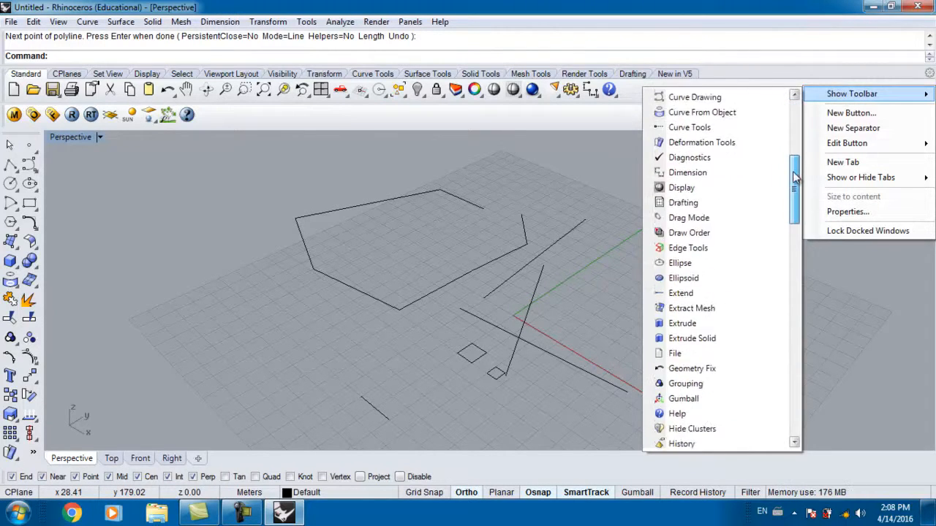
pyautogui.scroll(-5, 784, 227)
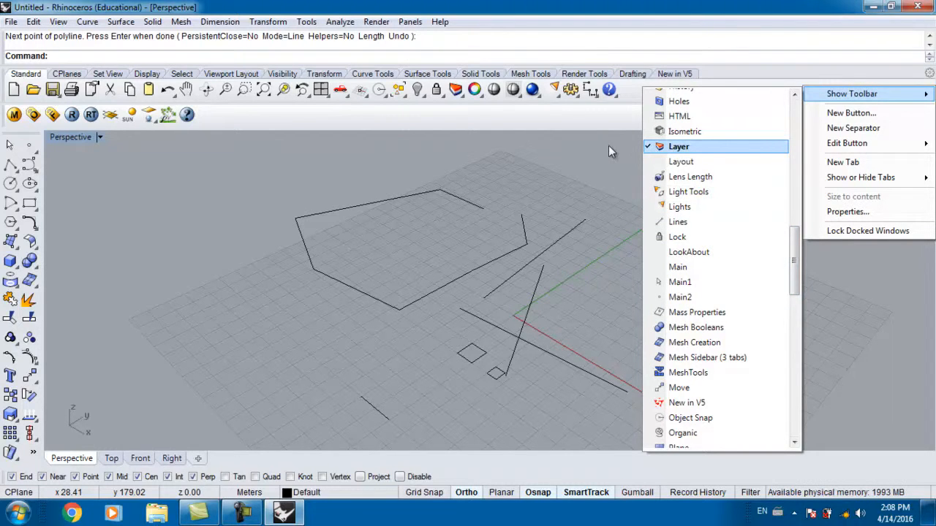
pyautogui.press('Return')
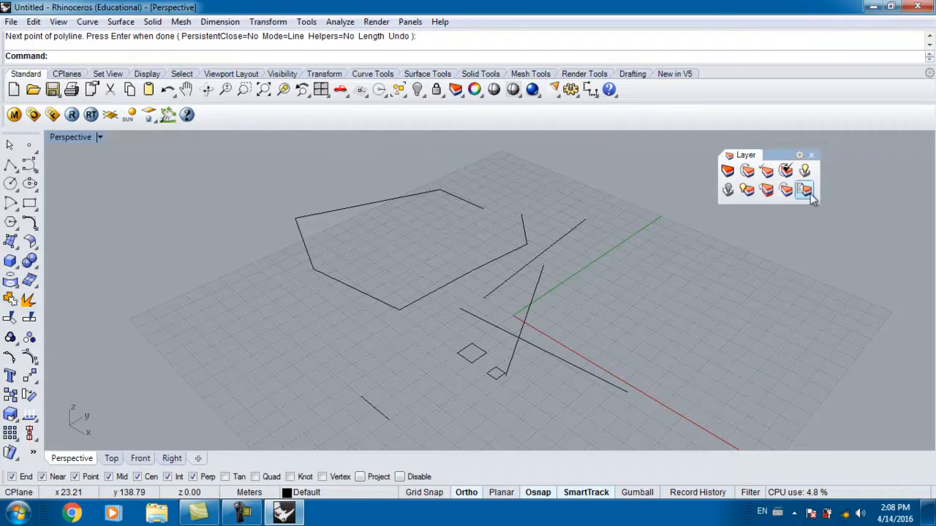
pyautogui.click(727, 170)
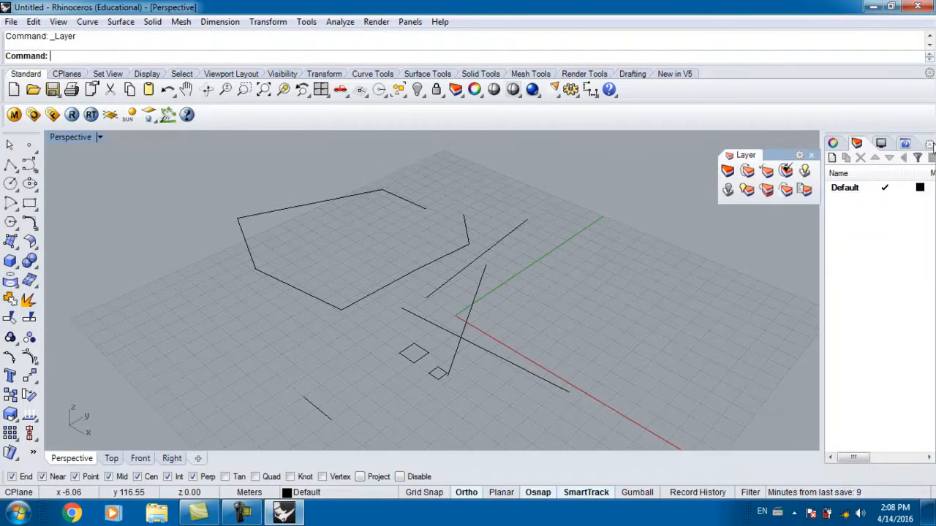
# - Look through the Properties, Layers, Display and Help pages, return to the viewport properties, and close the floating Layer toolbar
pyautogui.click(833, 144)
pyautogui.click(858, 144)
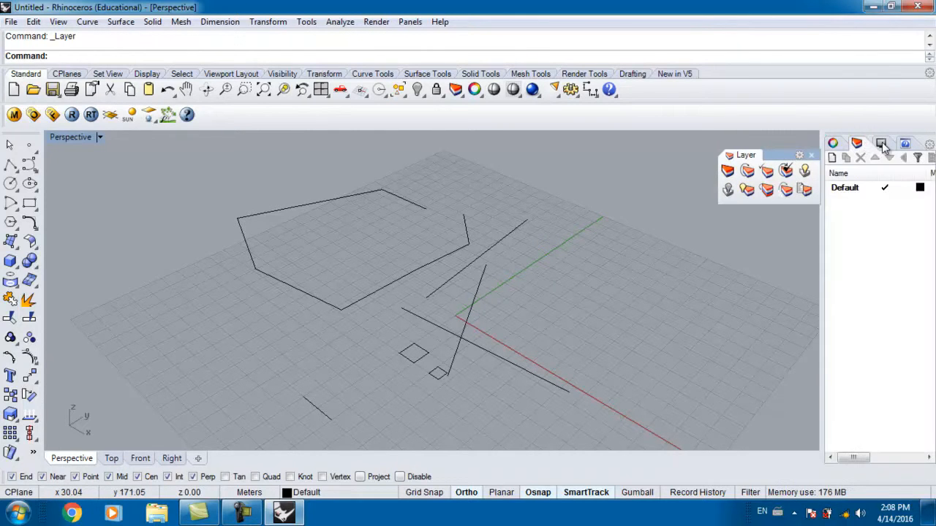
pyautogui.click(881, 144)
pyautogui.click(905, 144)
pyautogui.click(881, 144)
pyautogui.click(833, 144)
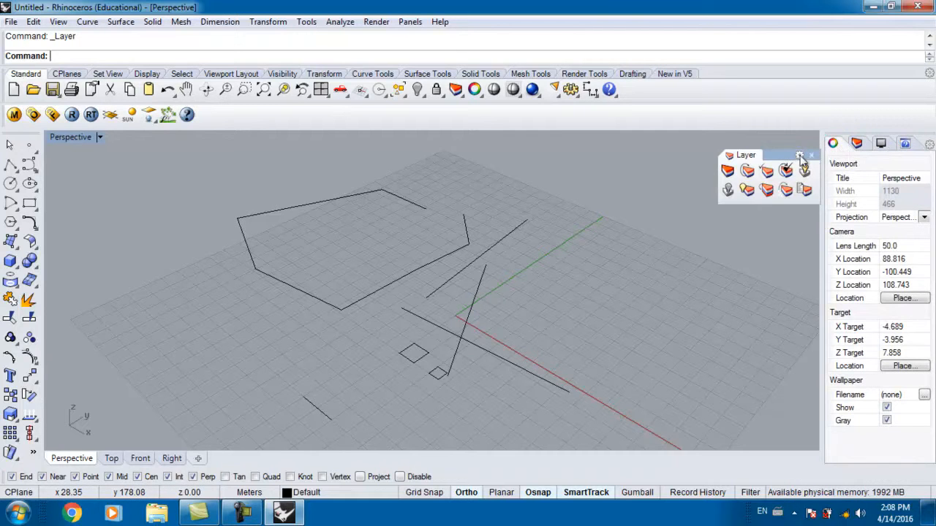
pyautogui.click(811, 155)
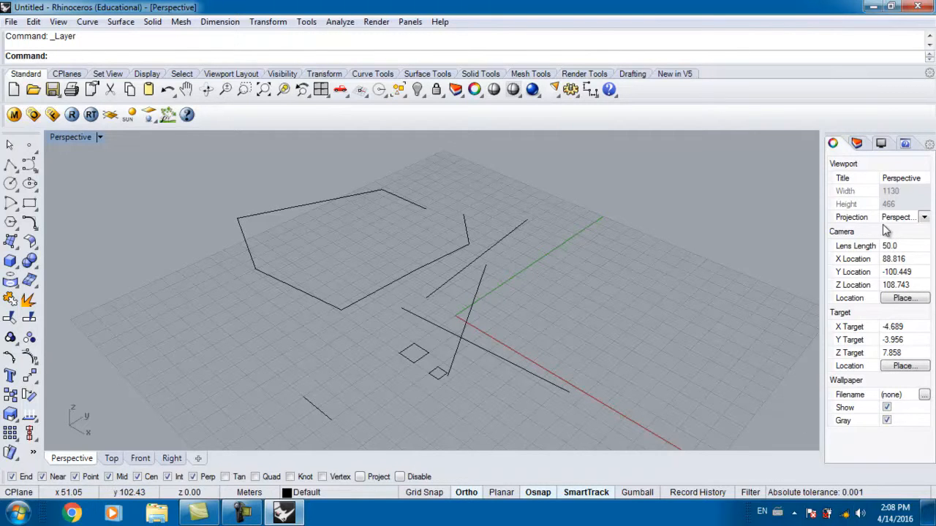
# - Select all the lines and polylines on the grid and delete them
pyautogui.moveTo(567, 181); pyautogui.dragTo(227, 416)
pyautogui.press('Delete')
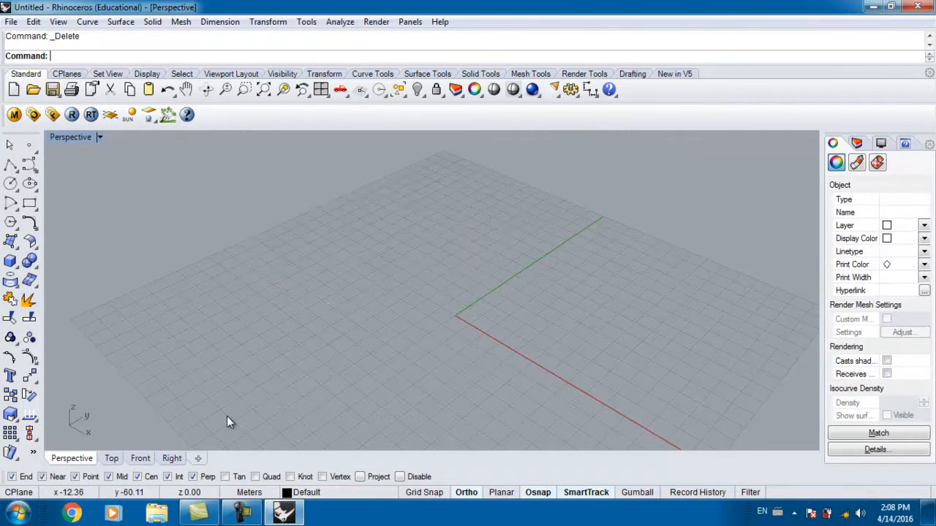
pyautogui.keyDown('shift'); pyautogui.moveTo(418, 348); pyautogui.dragTo(330, 301, button='right'); pyautogui.keyUp('shift')
pyautogui.scroll(2, 380, 324)
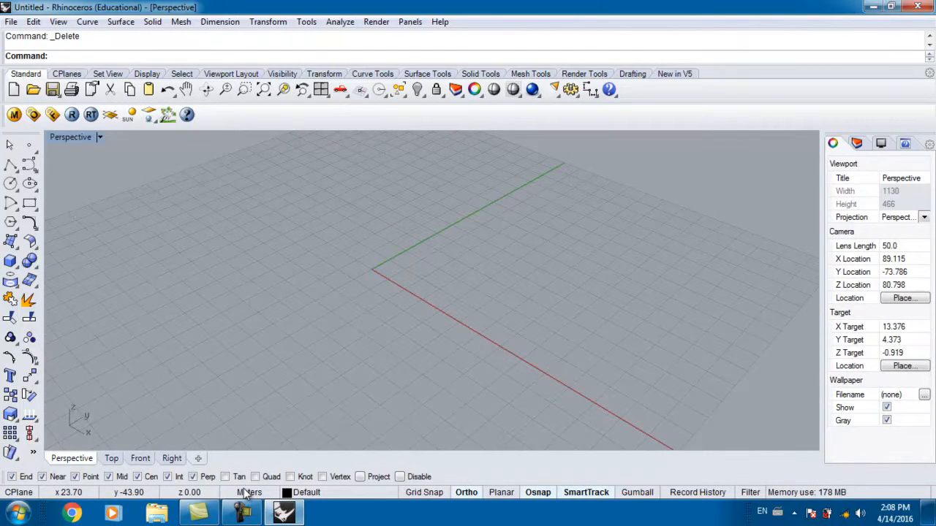